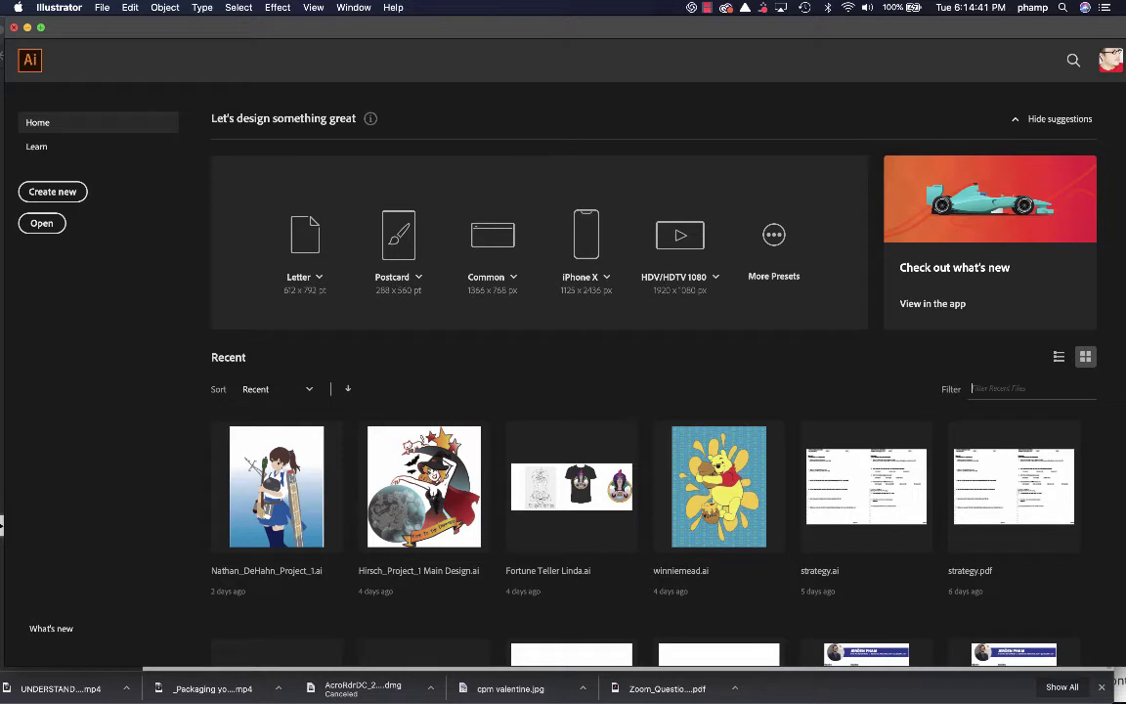
- Start a new document from the Letter print preset and set its units to inches
click(45, 188)
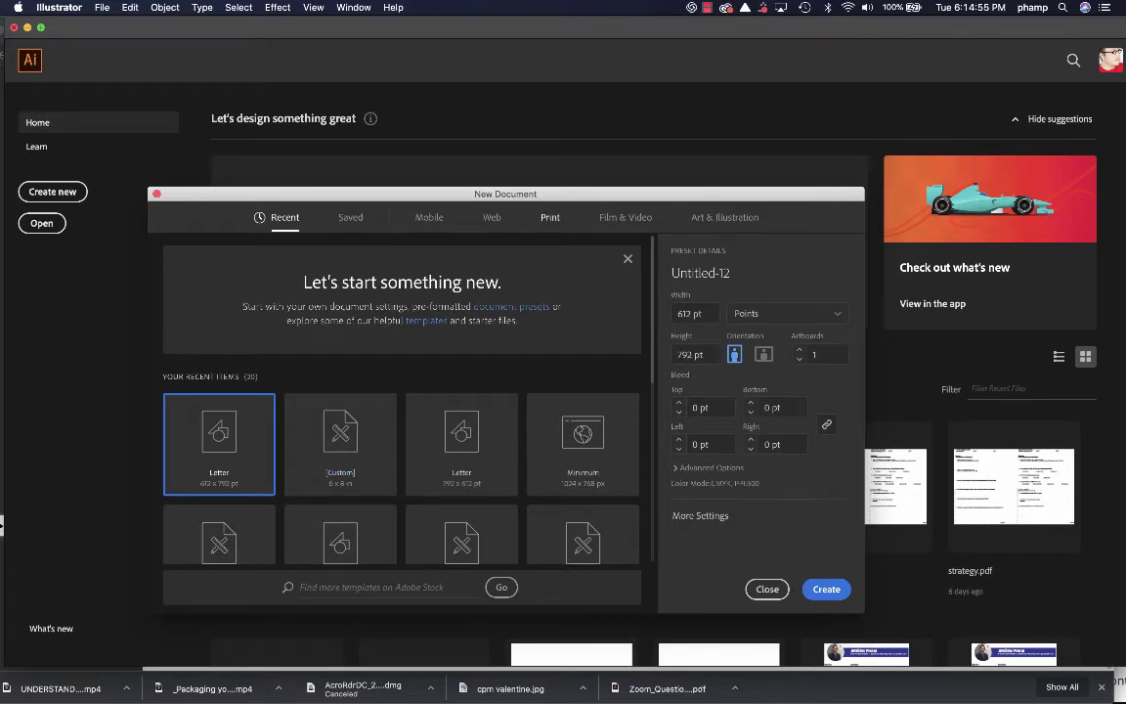
click(551, 217)
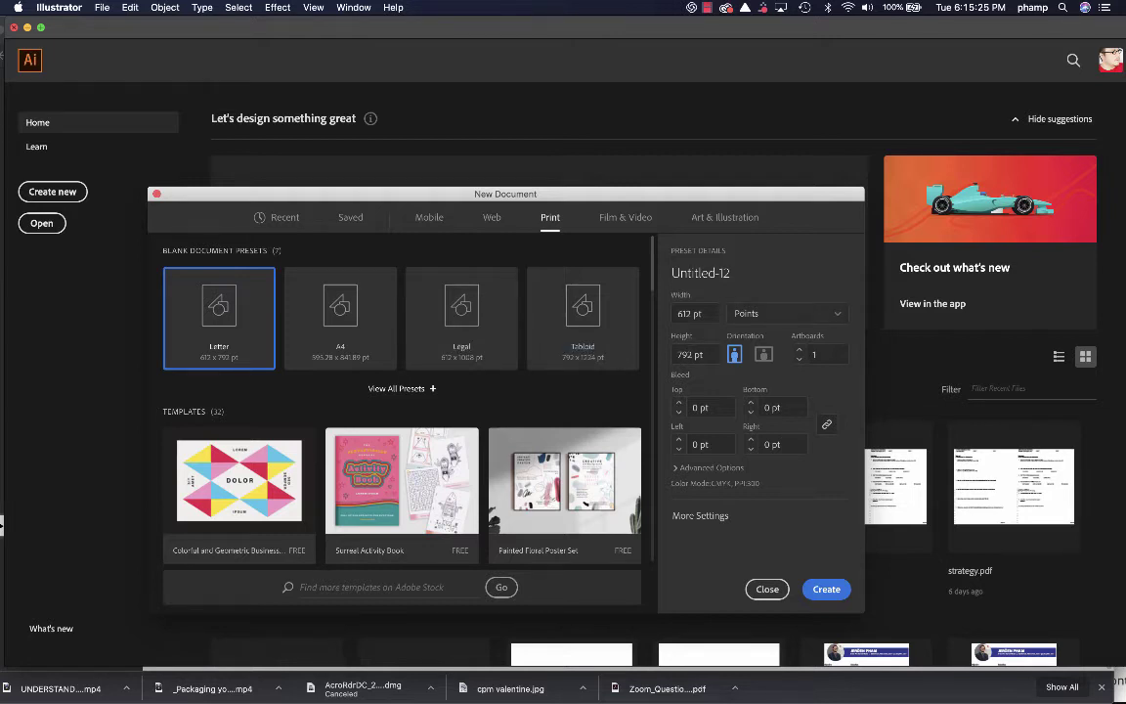
click(787, 314)
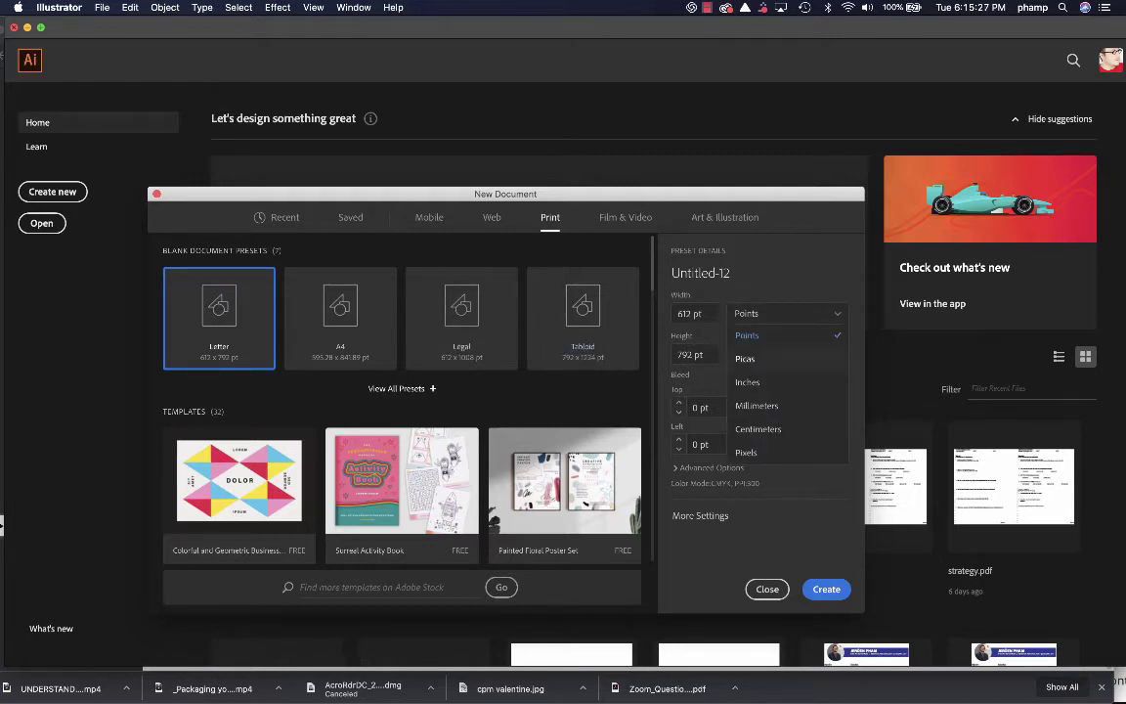
click(748, 381)
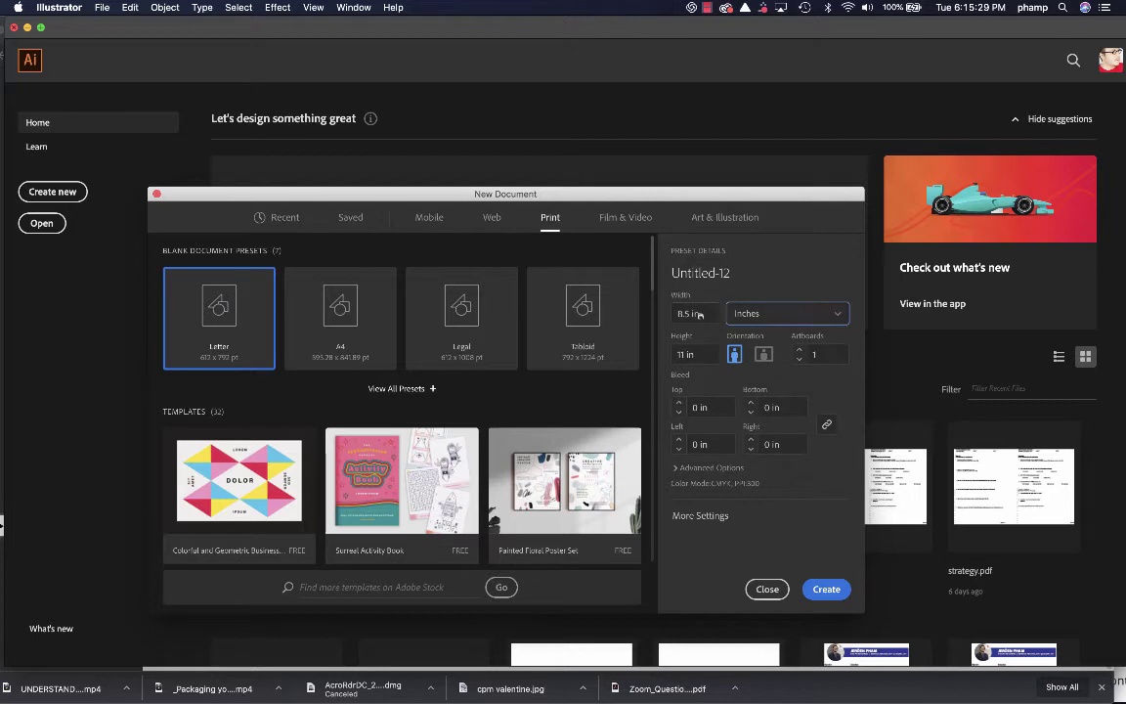
- Create the document at 8 in wide by 8 in high with a 0.25 in bleed on all sides
drag(691, 313, 663, 317)
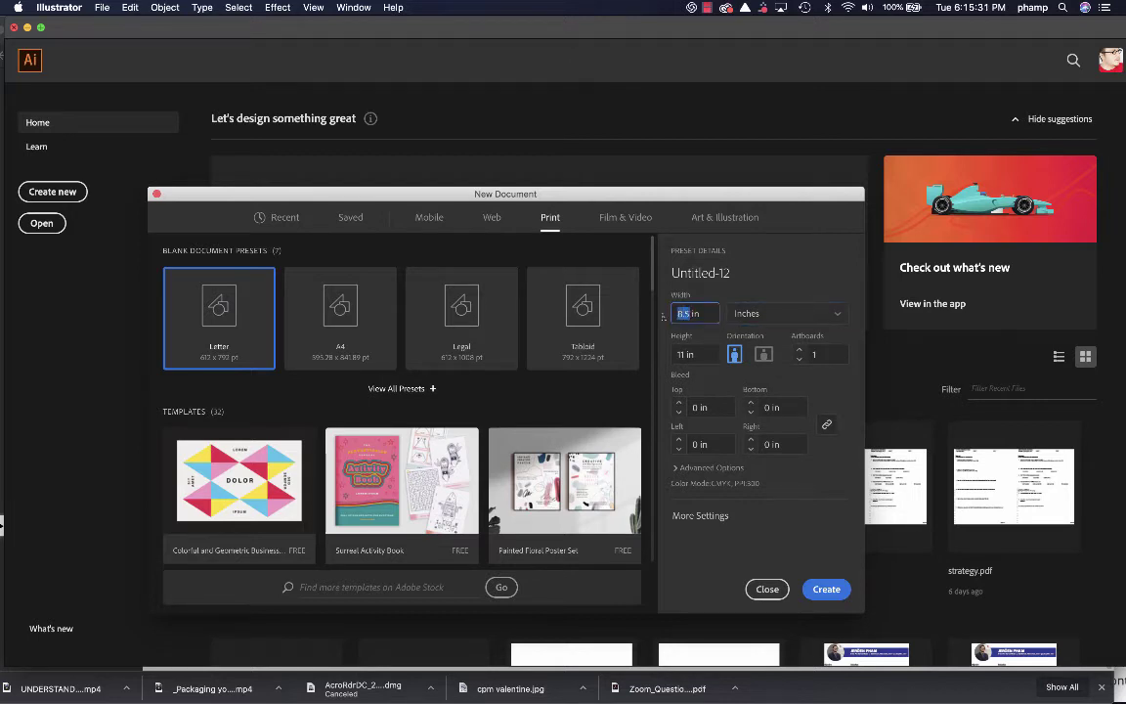
text(8)
key(Tab)
text(8)
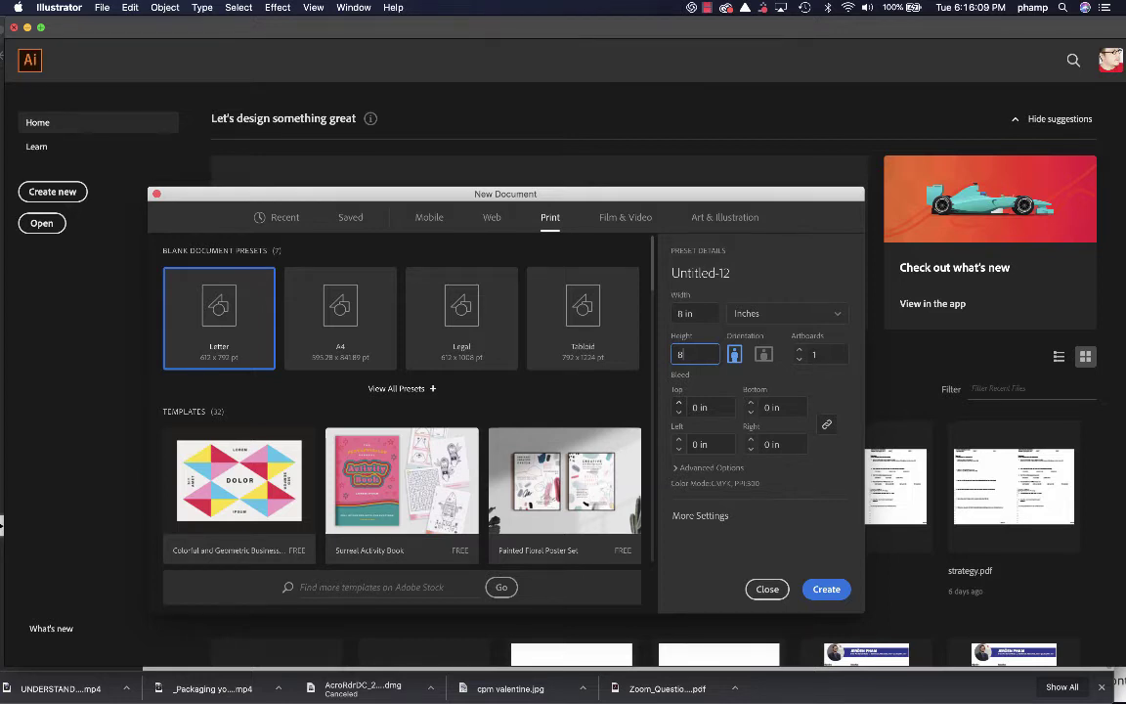
text(in)
click(678, 401)
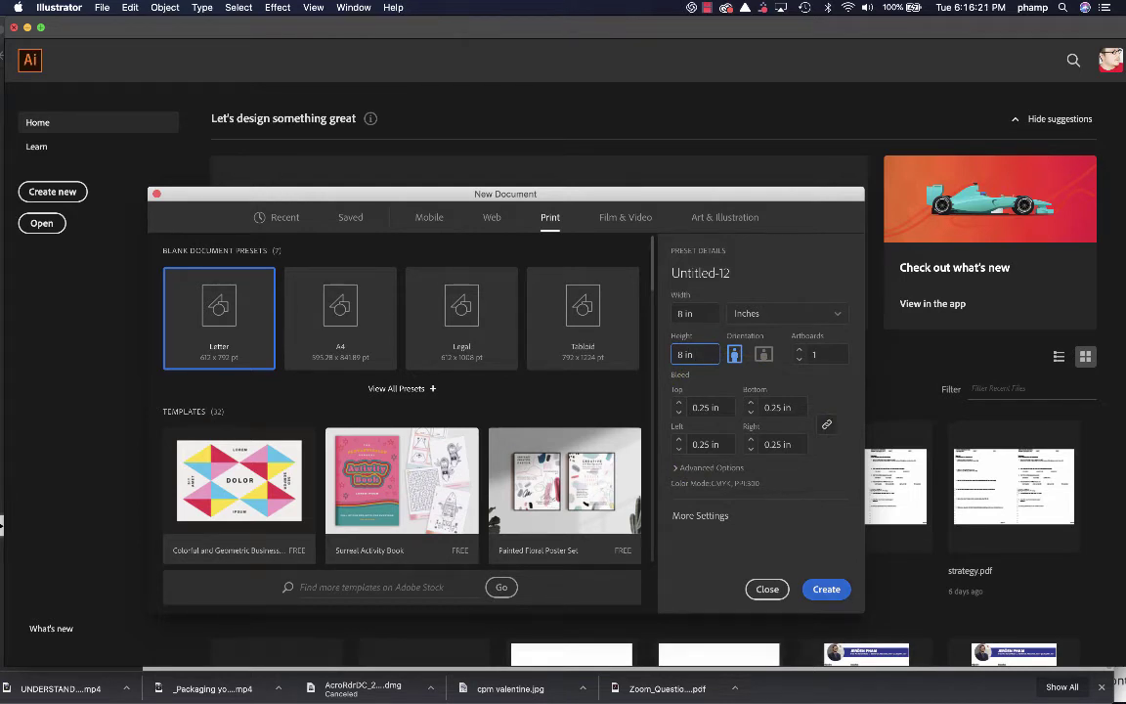
click(826, 589)
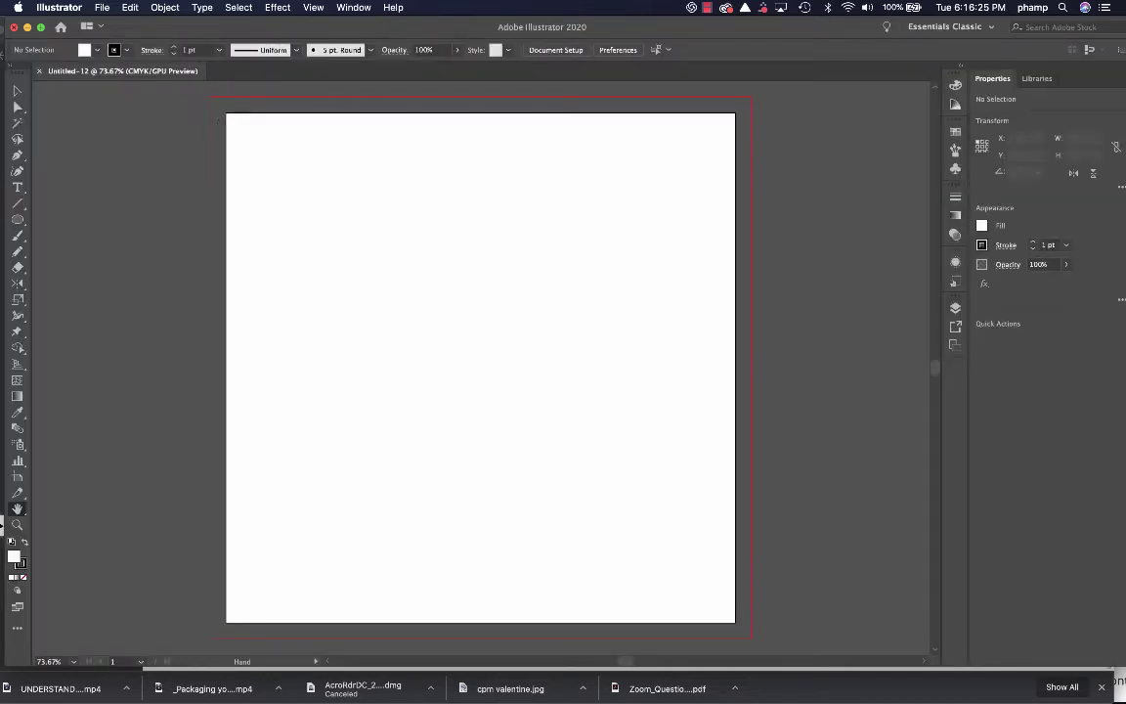
- Show the rulers and place four guides about 0.25 in inside the artboard's edges as a safe margin
key(super+r)
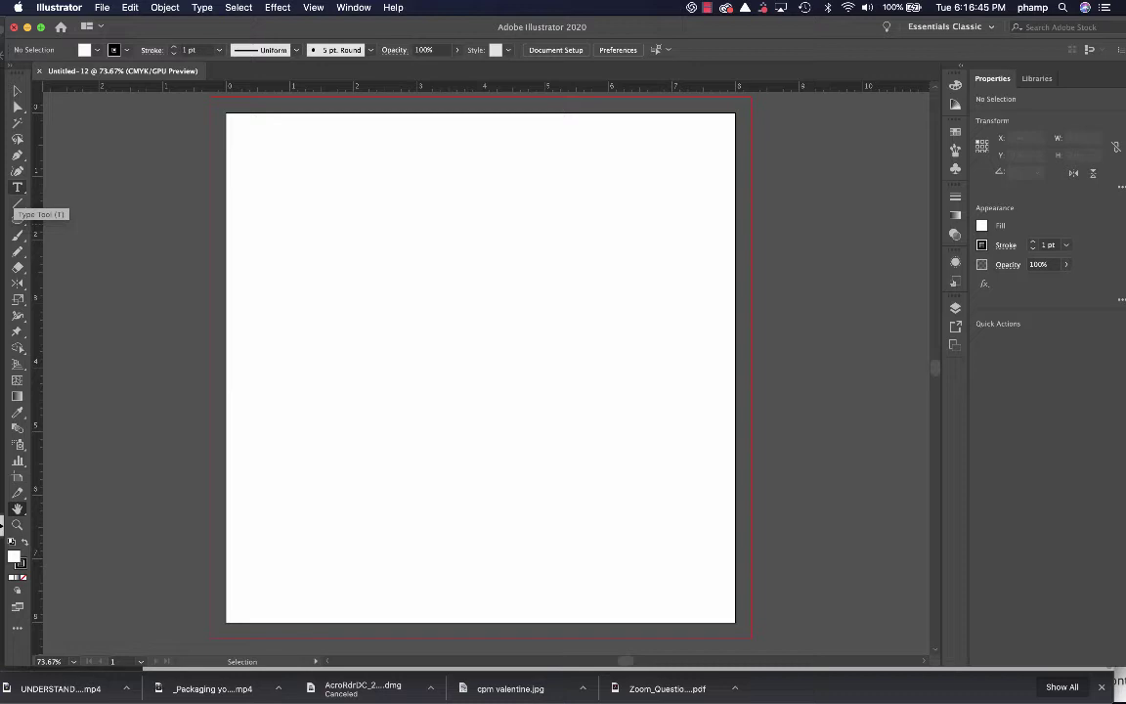
click(17, 187)
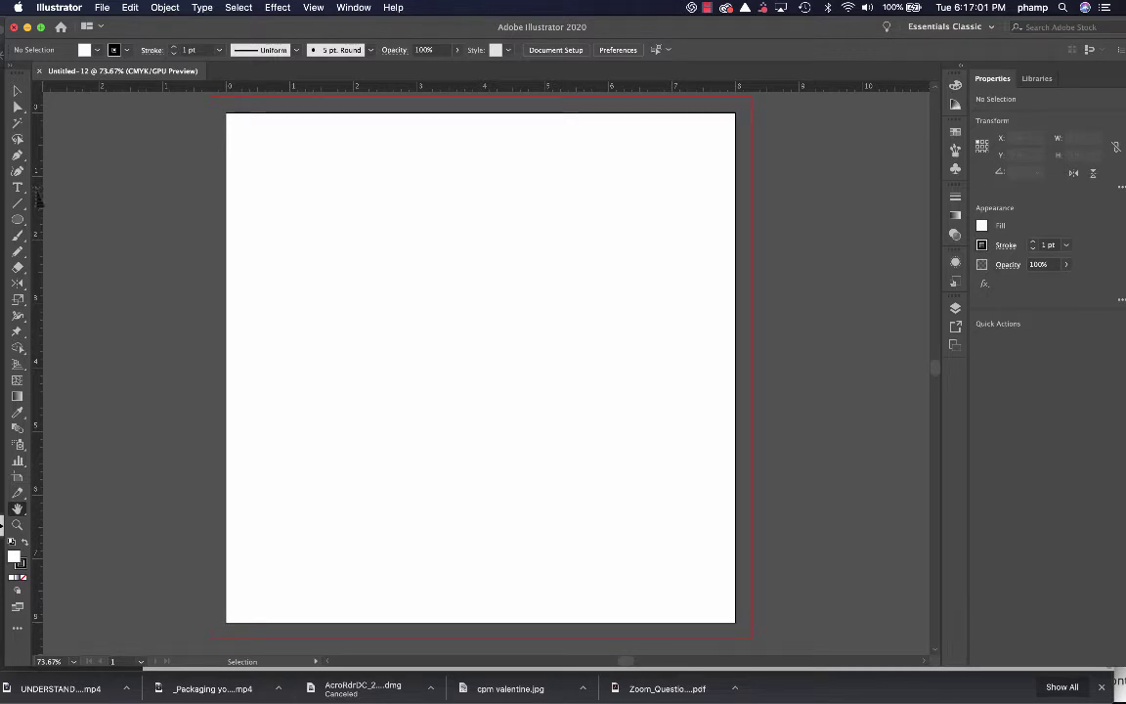
drag(38, 196, 245, 198)
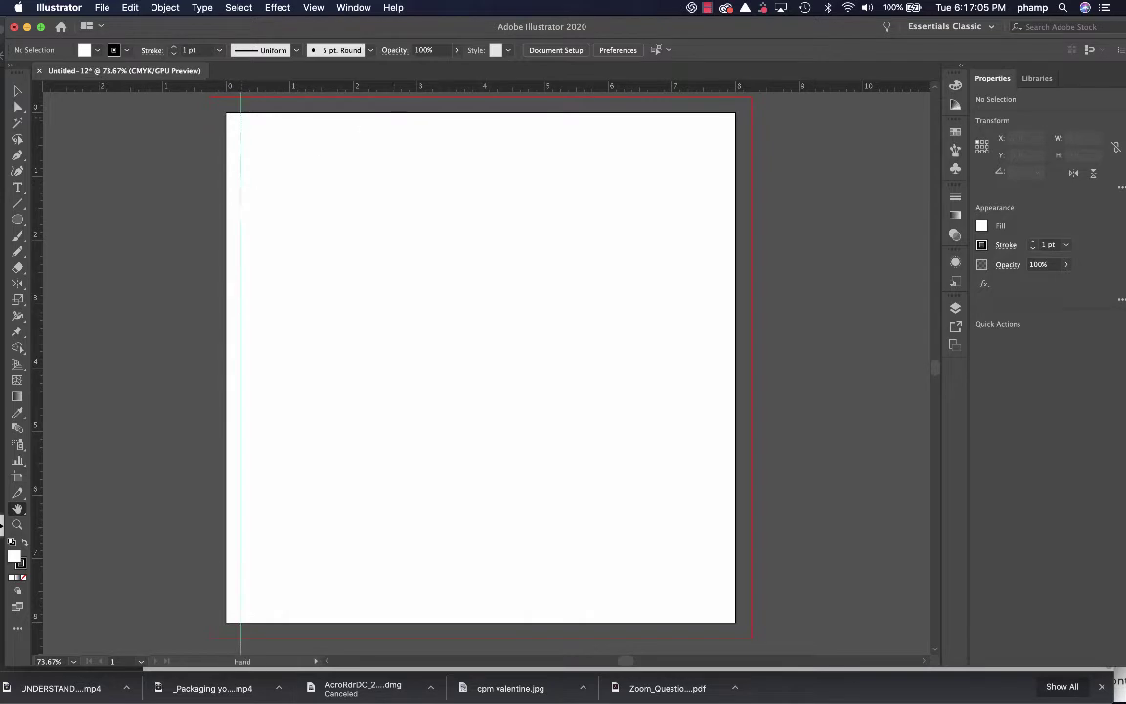
drag(397, 92, 391, 138)
drag(37, 241, 718, 238)
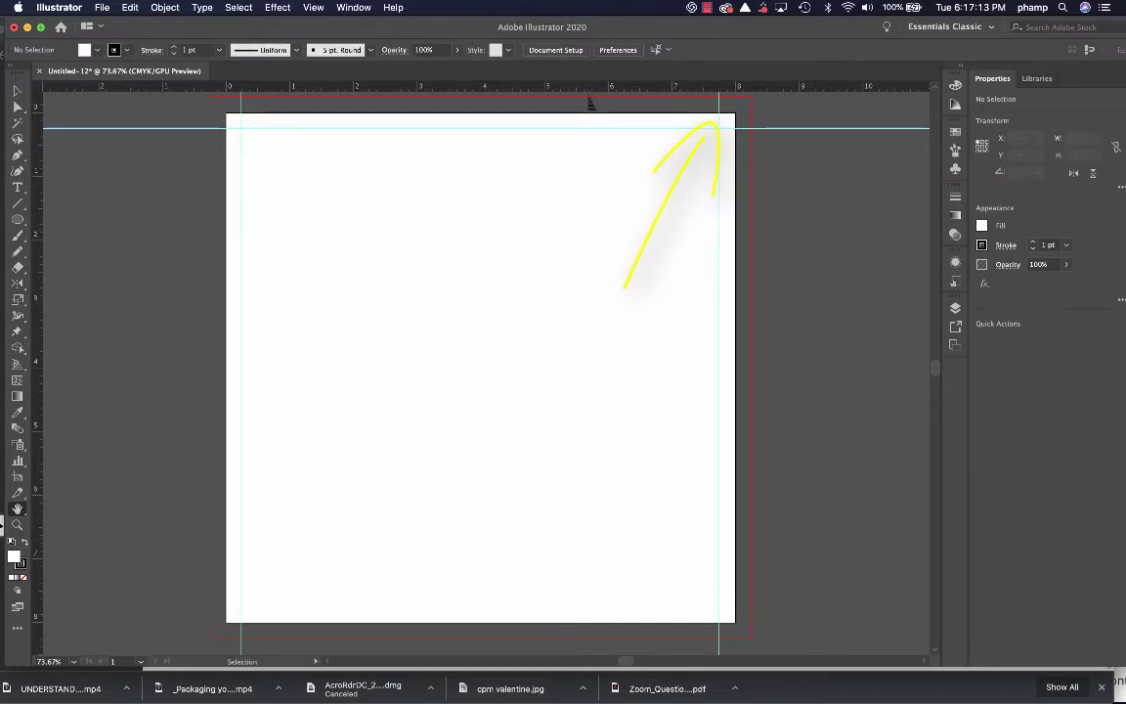
mouse_move(594, 90)
mouse_down()
mouse_move(596, 302)
mouse_move(570, 610)
mouse_up()
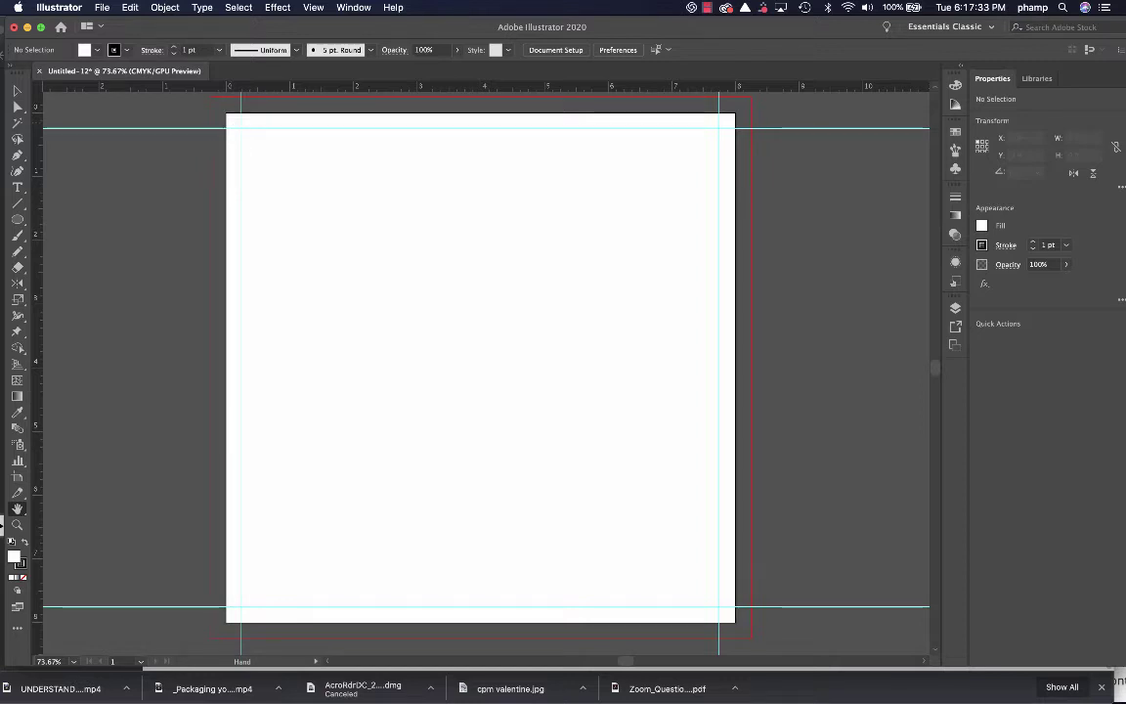
- Draw a rectangle about 8.54 by 8.52 in that covers the artboard out to the bleed lines
click(16, 219)
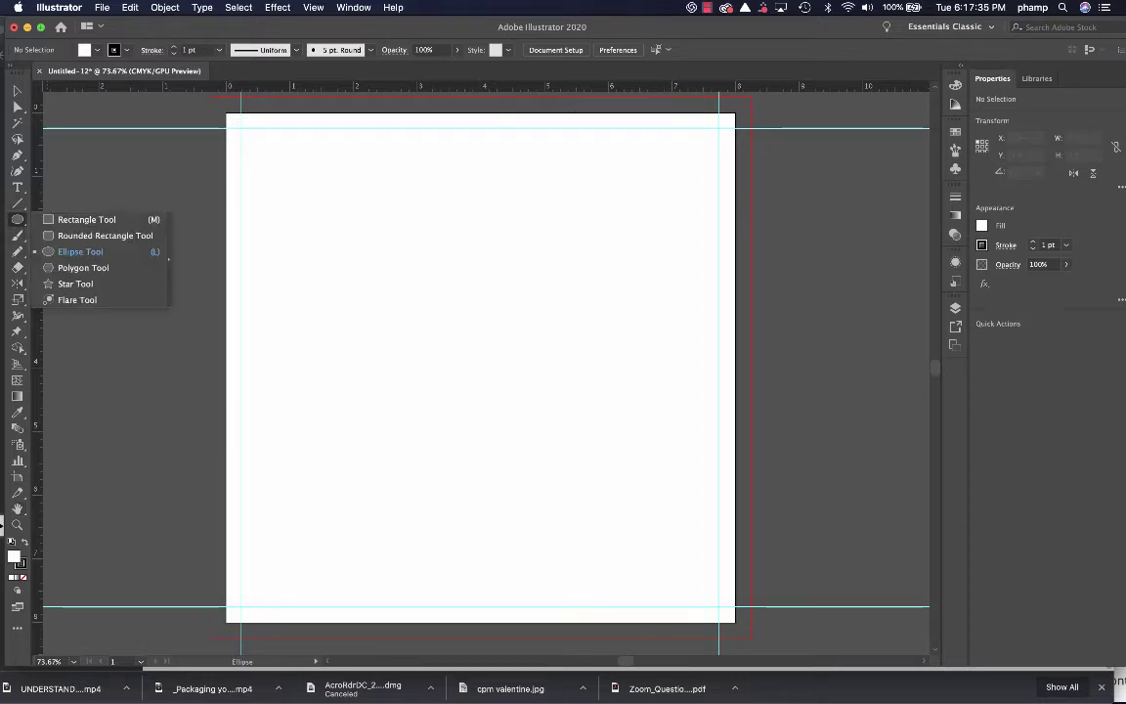
click(73, 219)
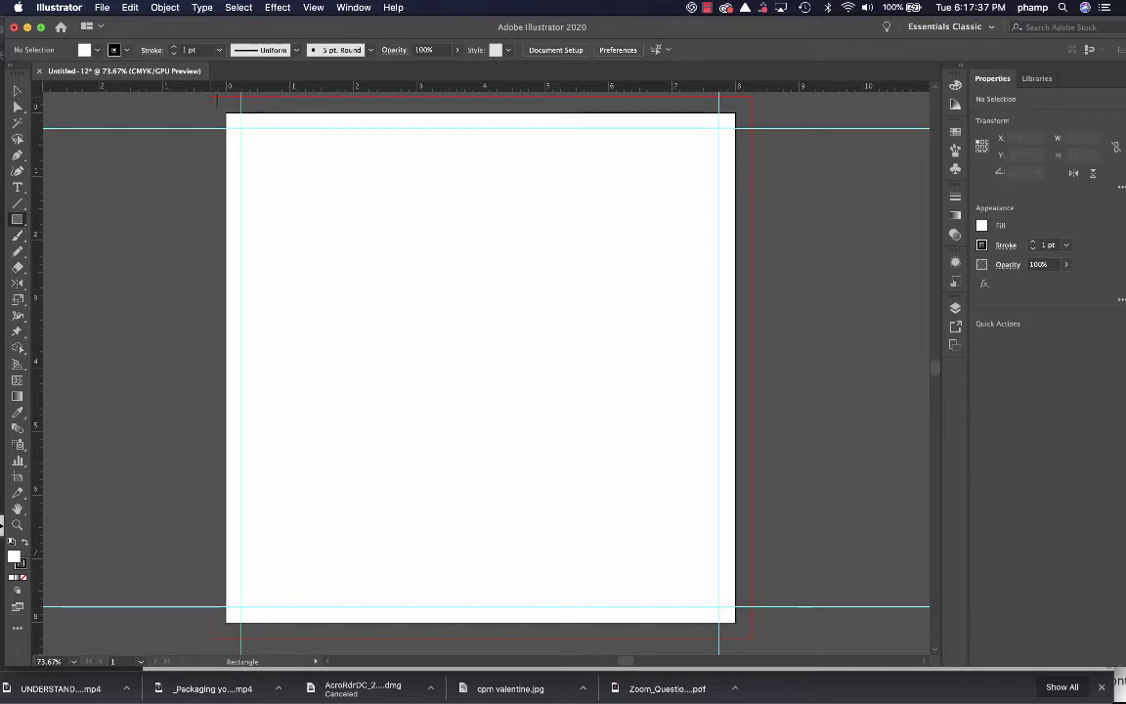
drag(209, 95, 752, 637)
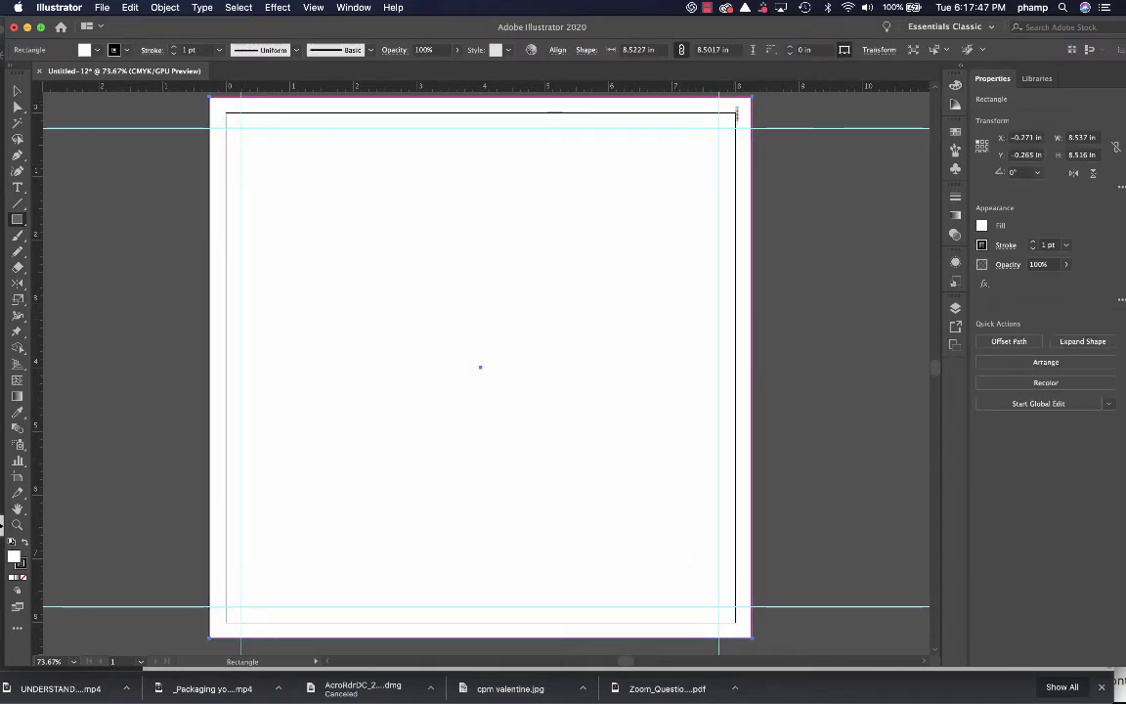
key(v)
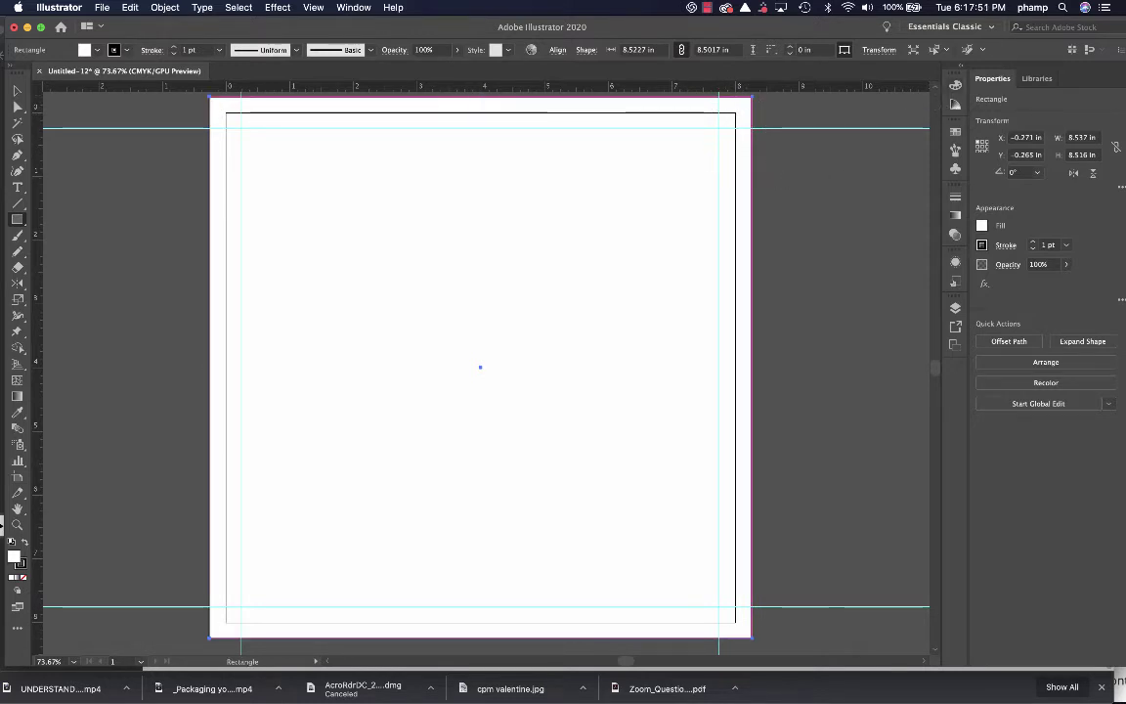
- Fill the rectangle with a linear gradient and set its black end stop to CMYK C 100, M 53, Y 0, K 0
click(955, 85)
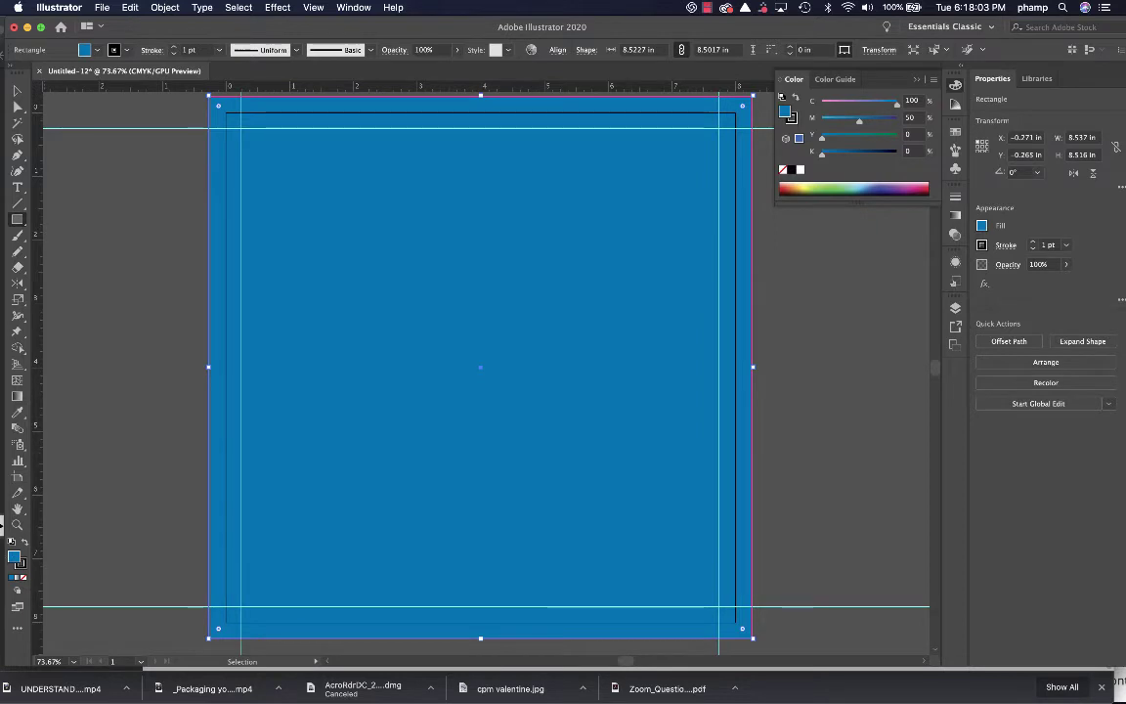
key(period)
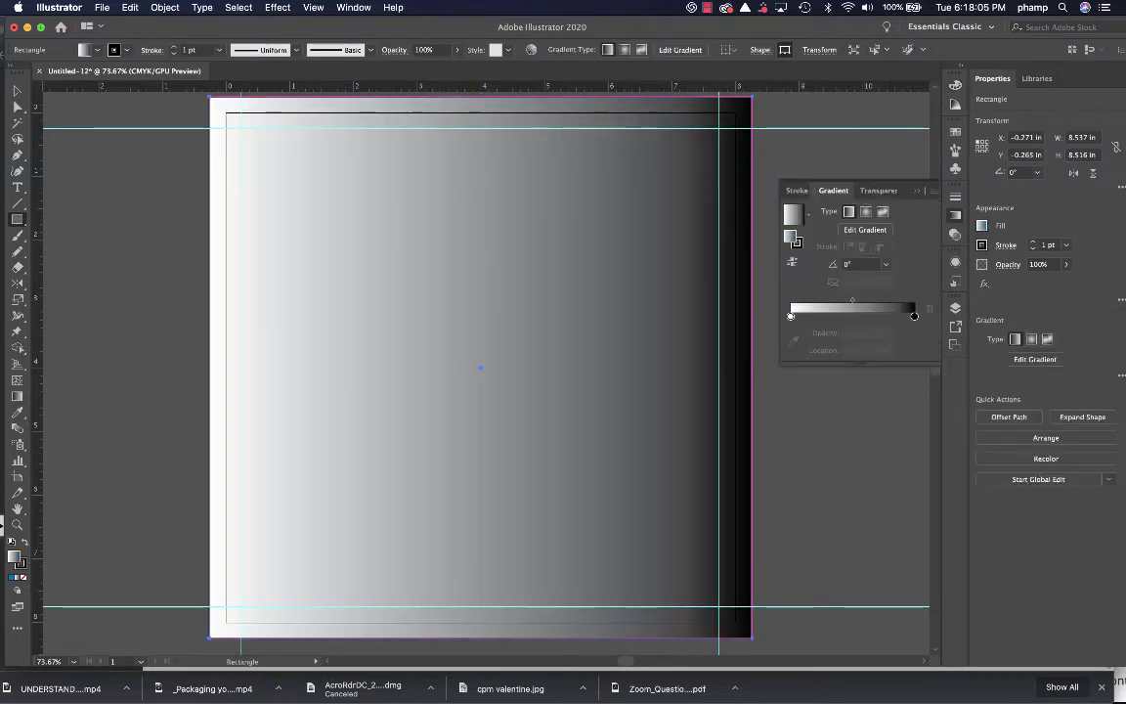
double_click(914, 316)
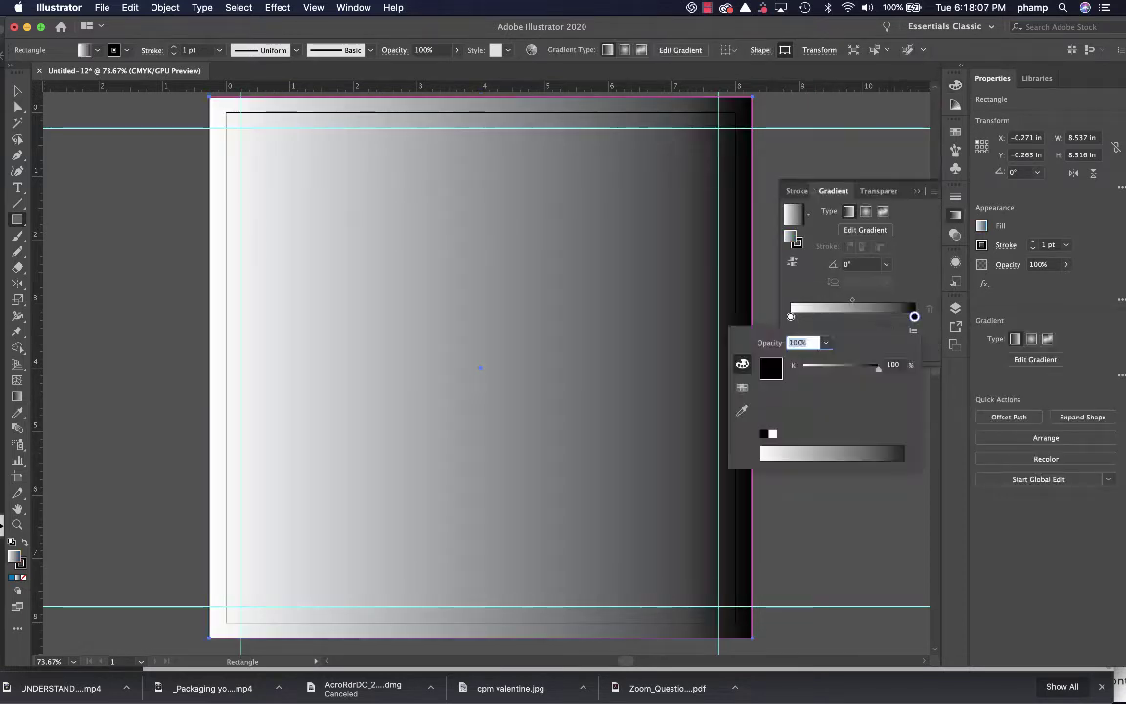
click(913, 331)
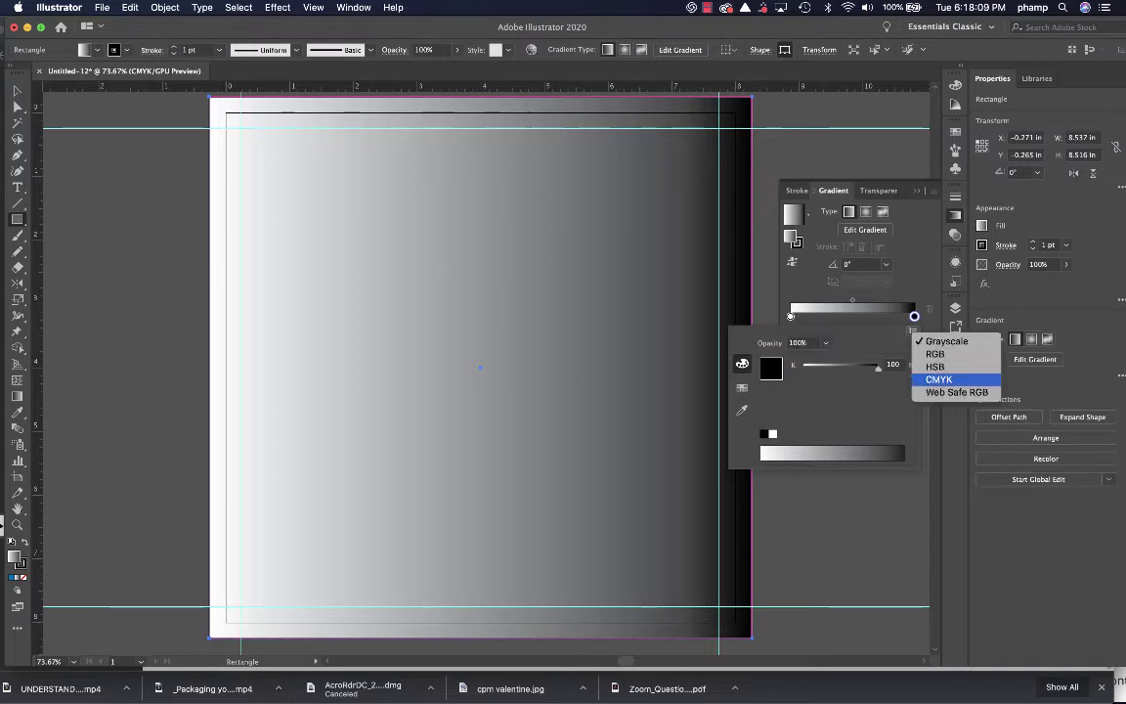
click(939, 379)
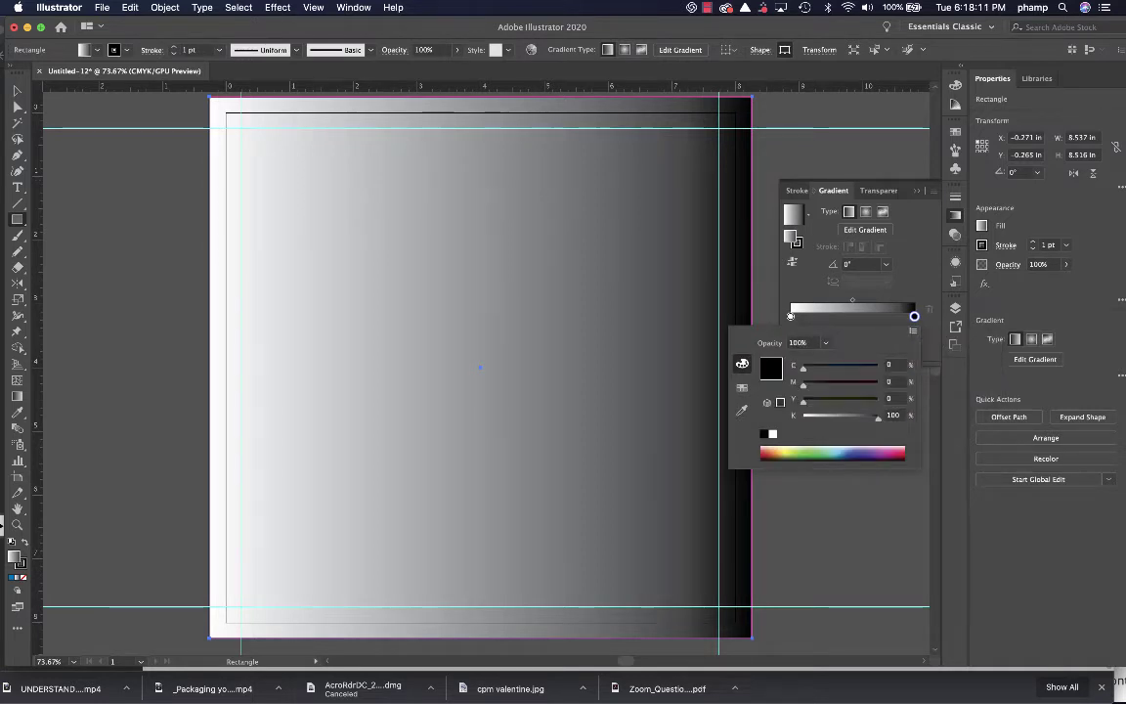
drag(803, 368, 879, 369)
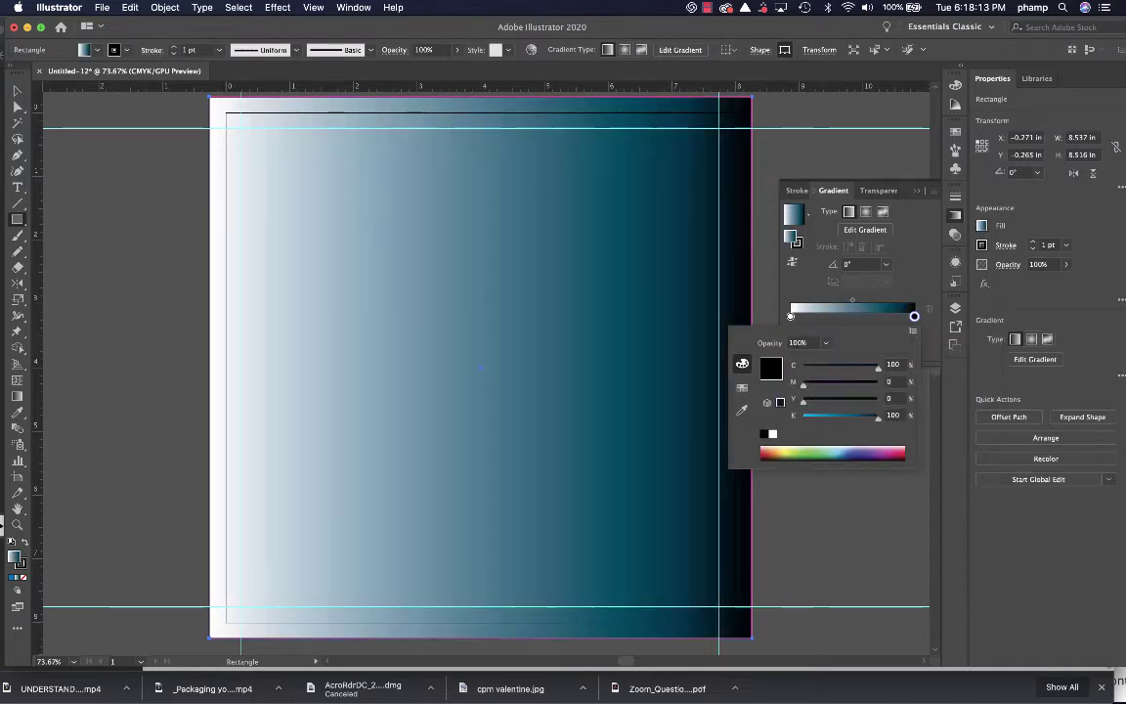
drag(804, 385, 804, 417)
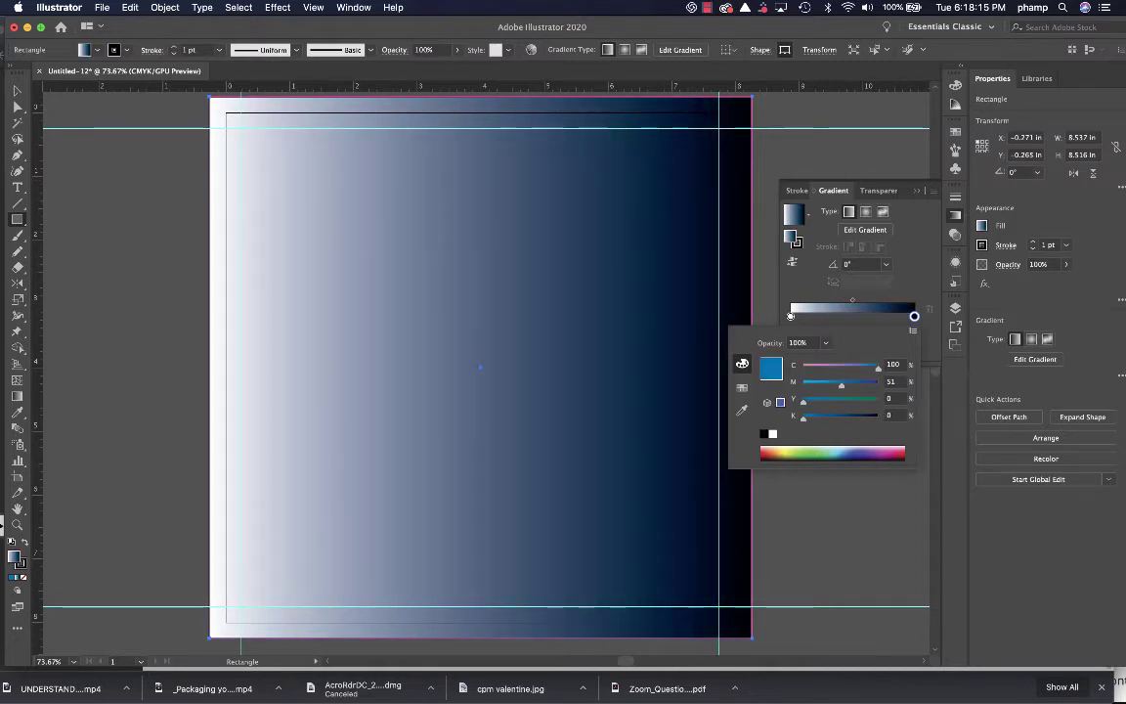
key(Escape)
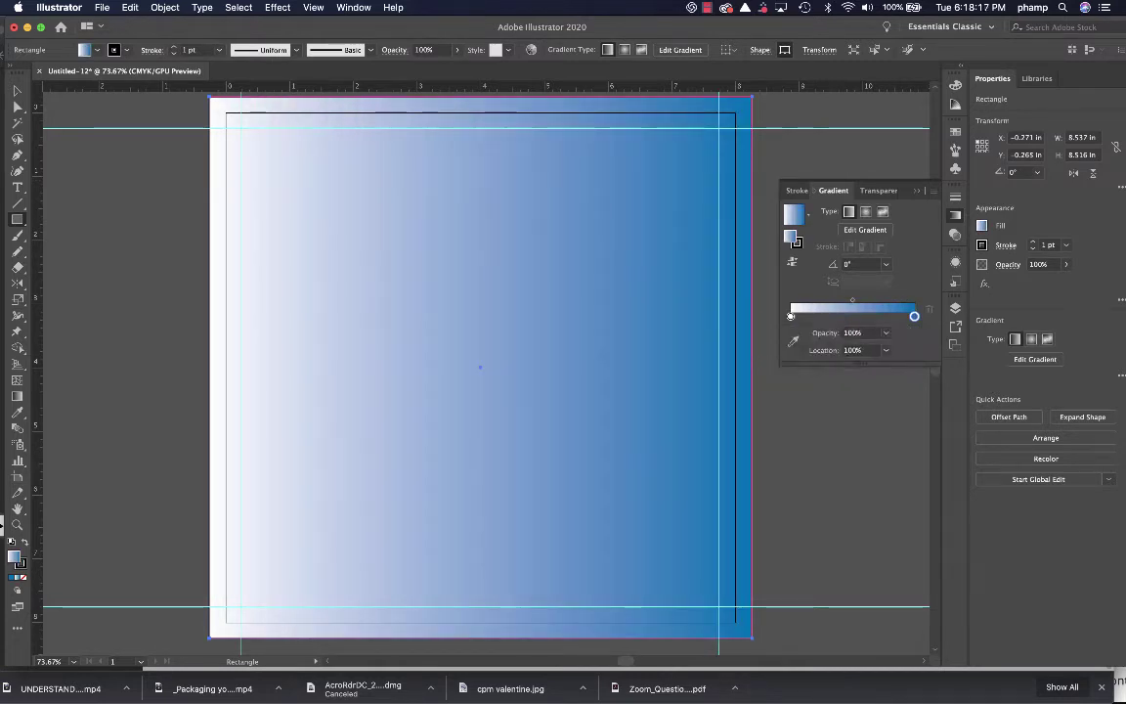
- Set the gradient's white start stop to CMYK C 100, M 0, Y 0, K 0 and the end stop's magenta to 59%
double_click(791, 315)
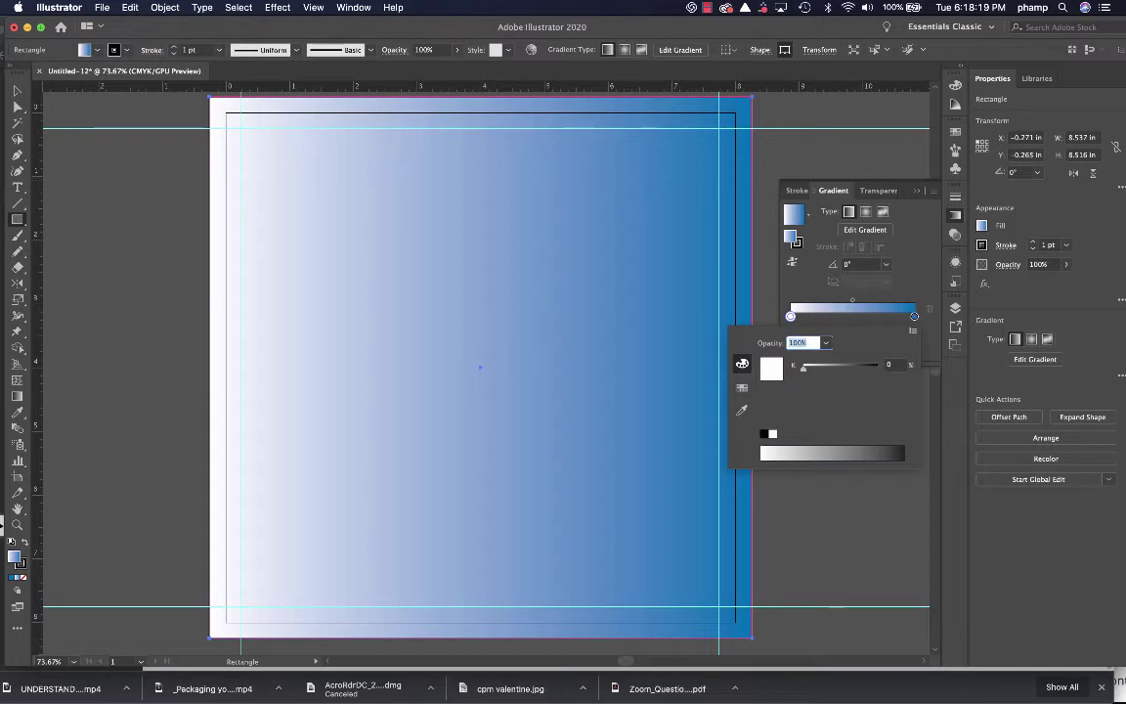
click(913, 330)
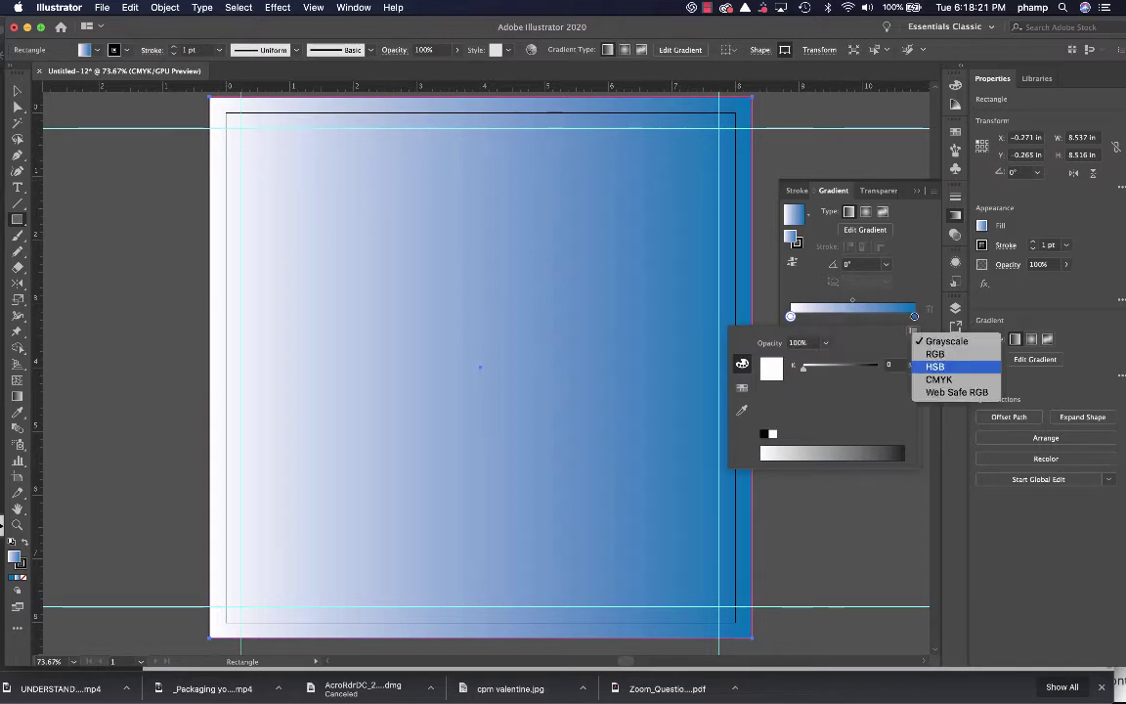
click(938, 379)
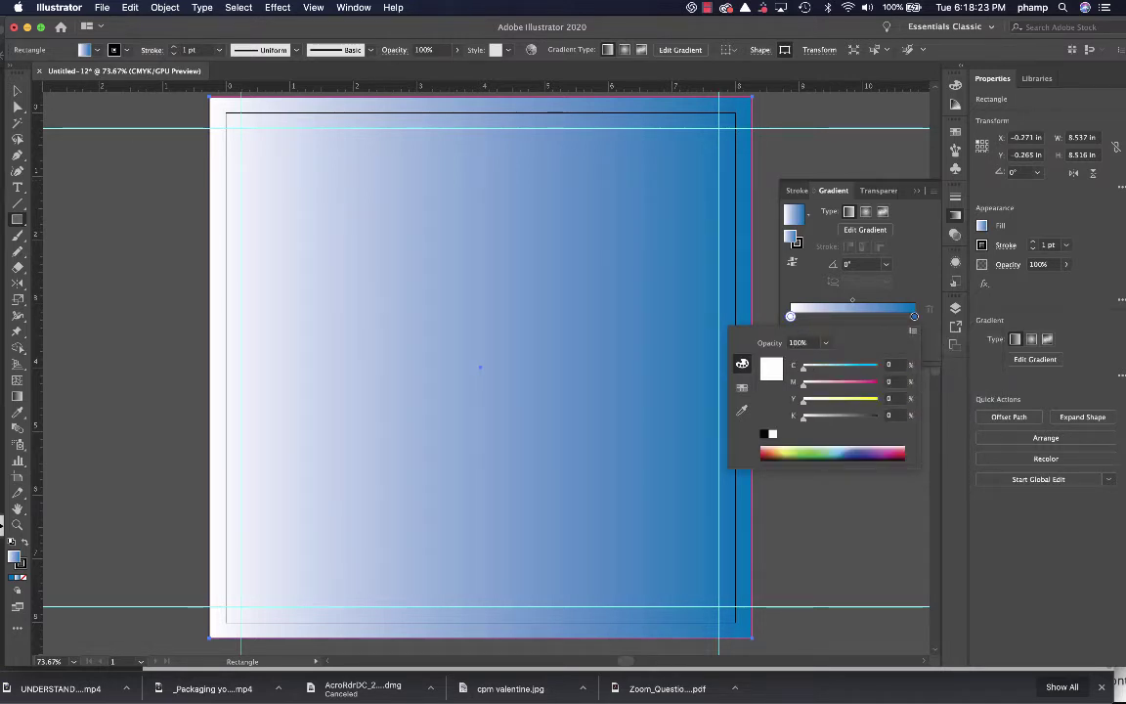
drag(804, 369, 881, 369)
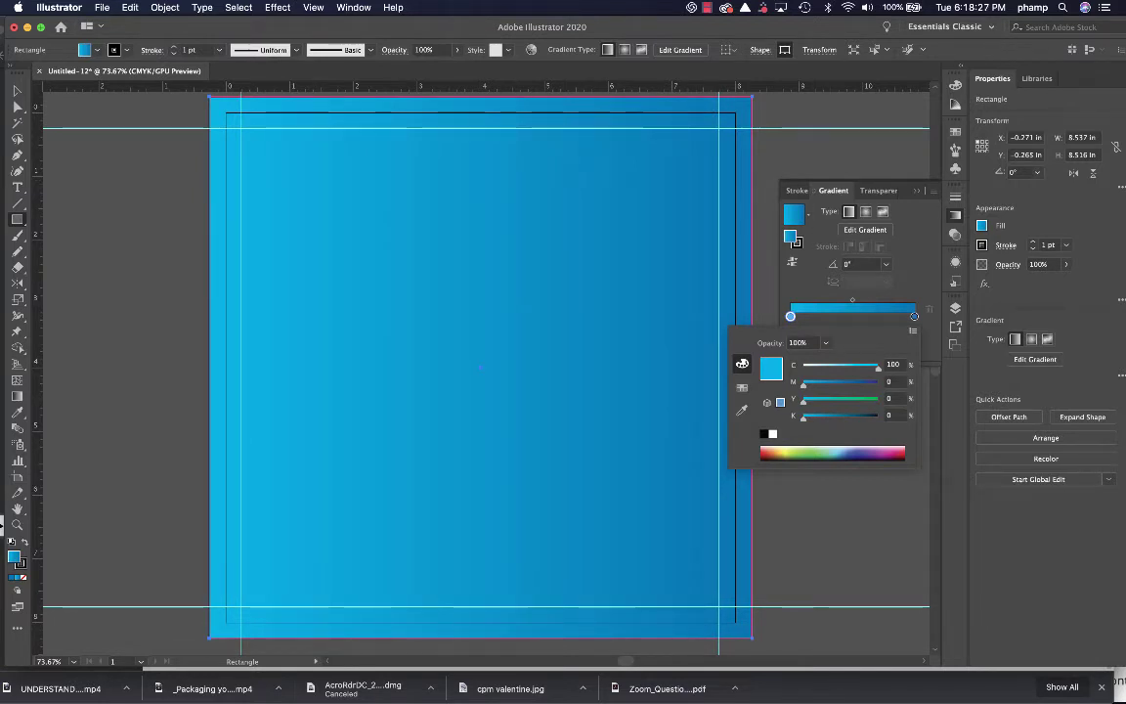
key(Escape)
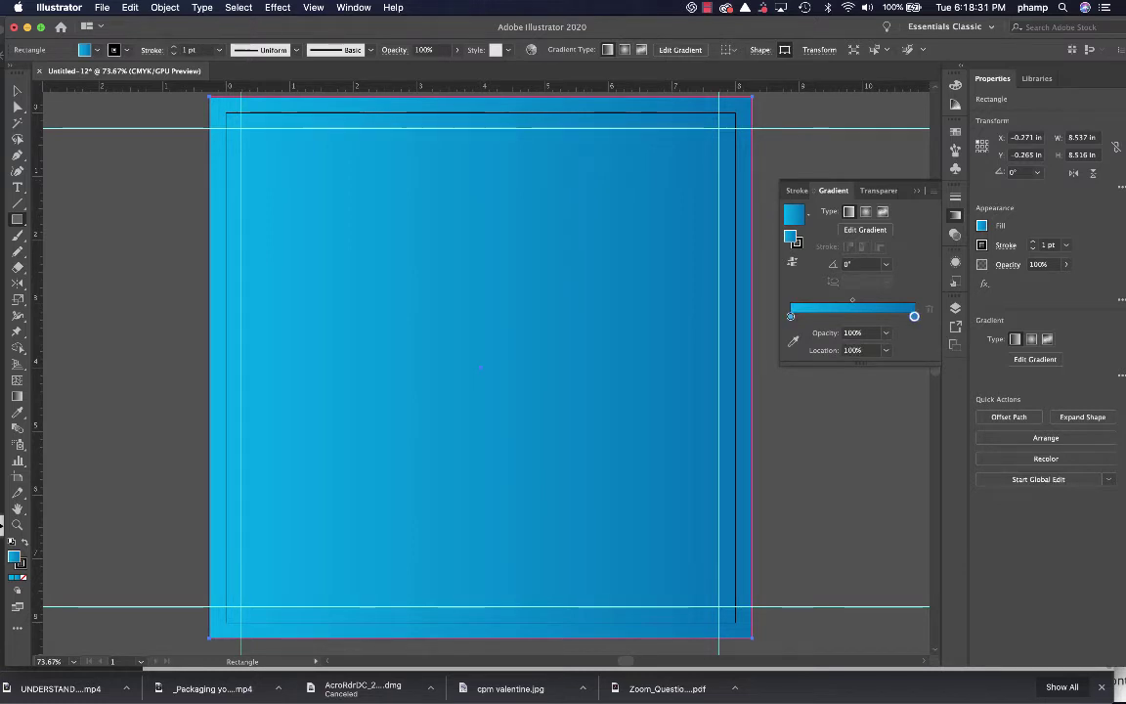
double_click(914, 315)
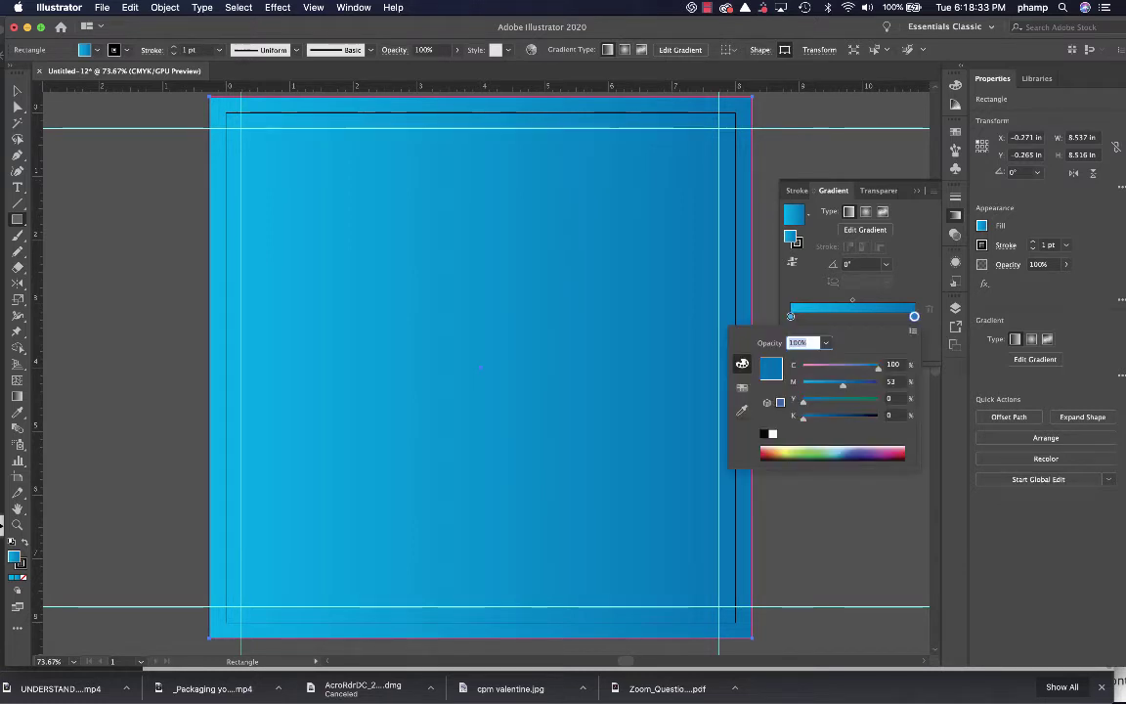
drag(848, 385, 847, 385)
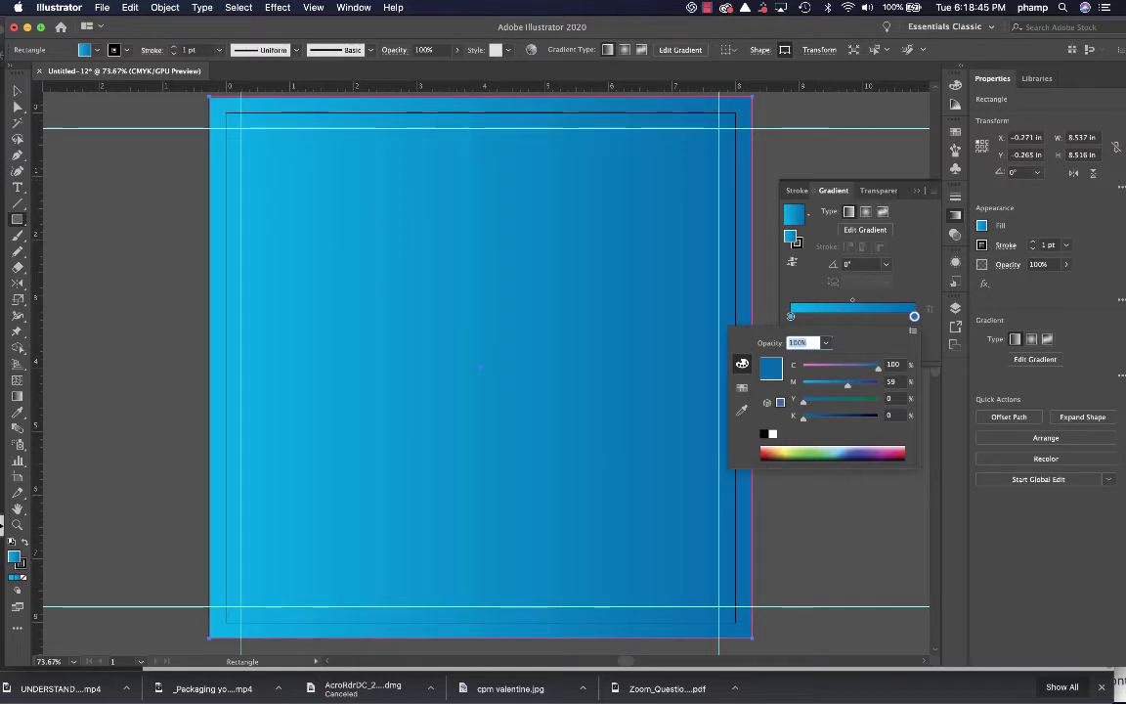
click(17, 396)
drag(466, 217, 466, 484)
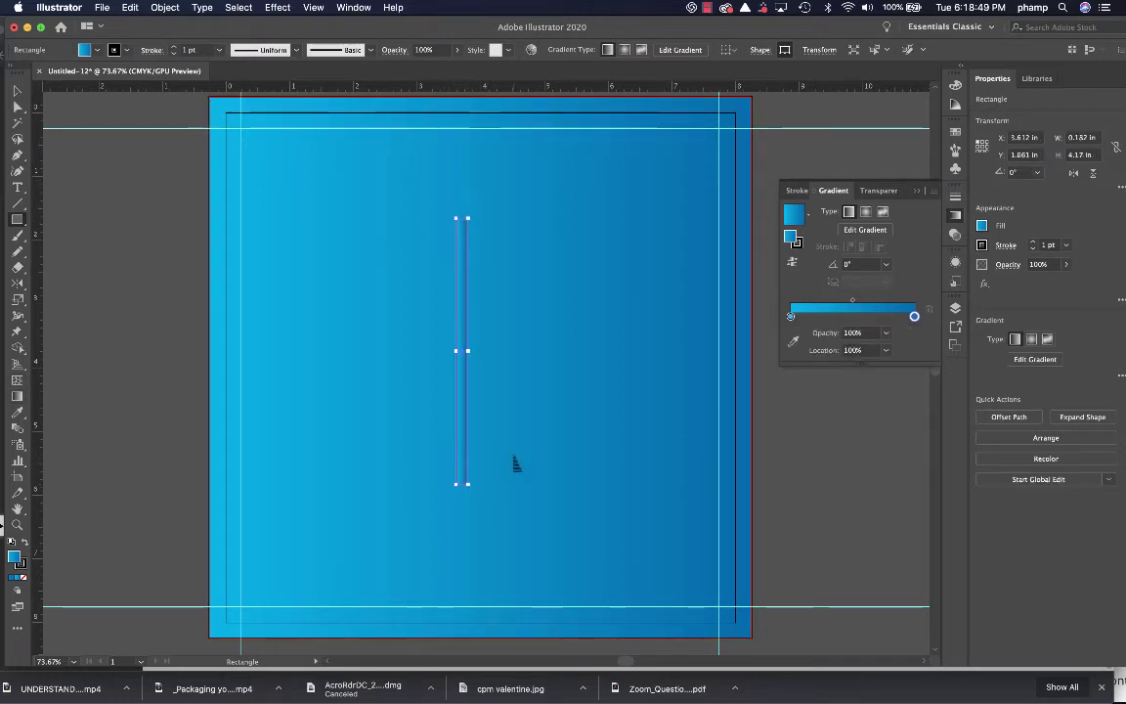
key(super+z)
- Redirect the rectangle's gradient to run vertically from light blue above to dark blue below, at about -91°
click(17, 396)
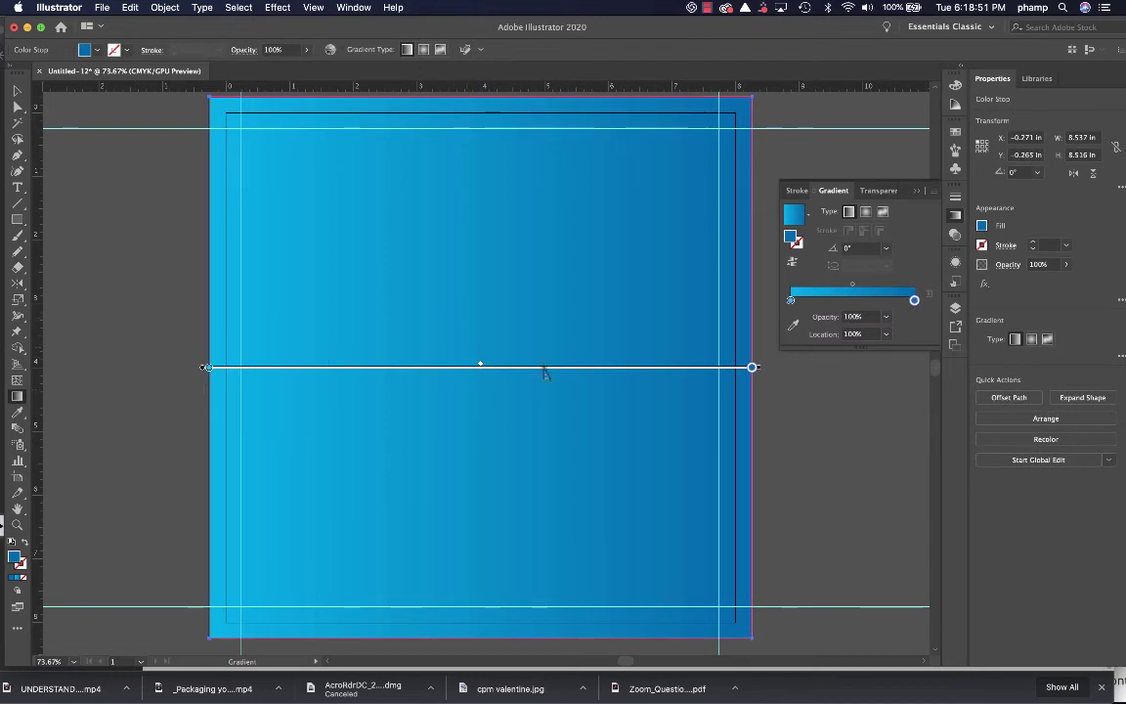
mouse_move(518, 229)
mouse_down()
mouse_move(538, 606)
mouse_move(514, 542)
mouse_up()
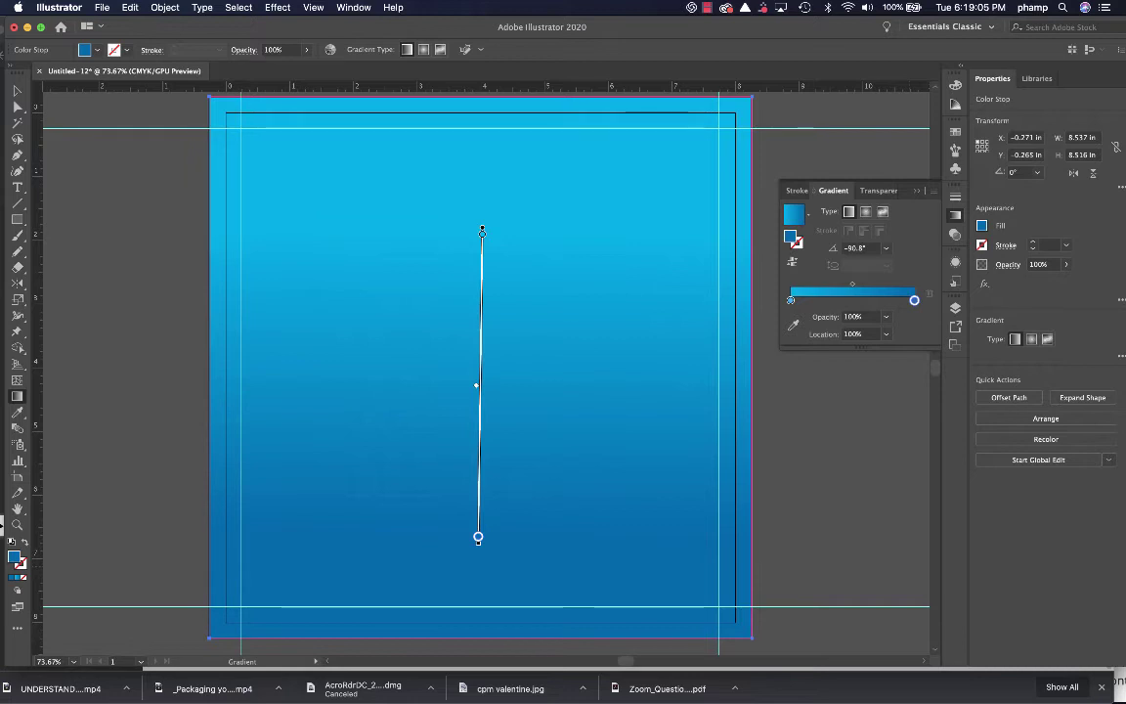
- Deselect the gradient rectangle and add the point text "Blue" in the upper part of the artboard
key(super+shift+a)
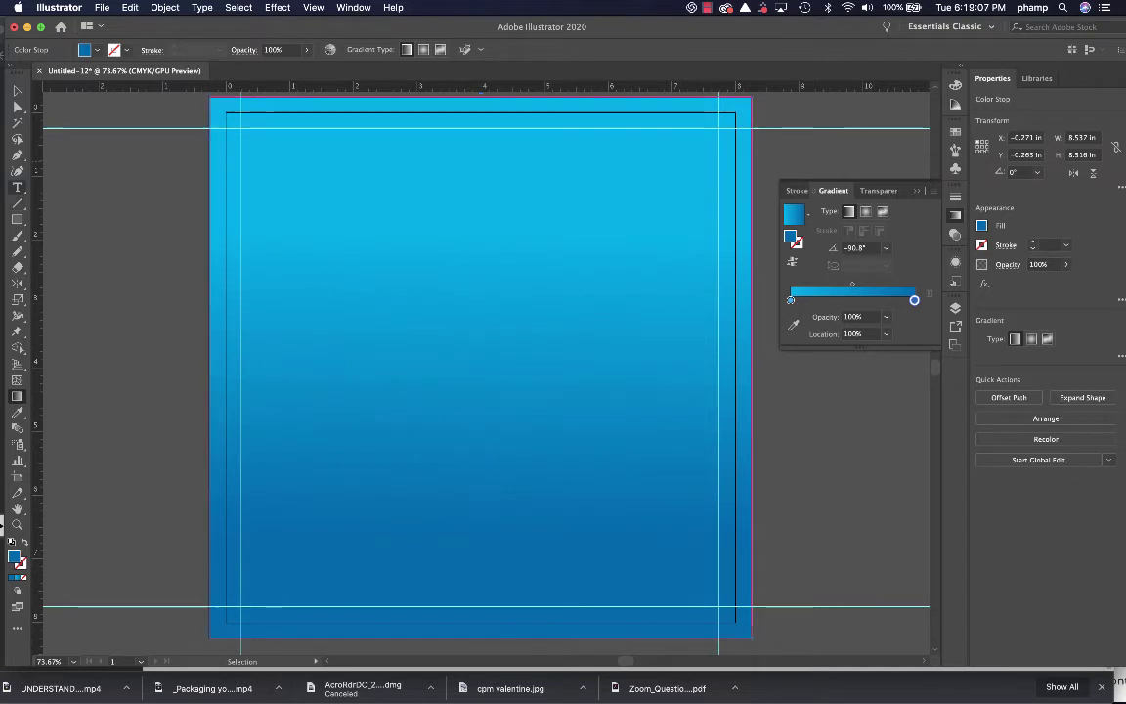
click(18, 188)
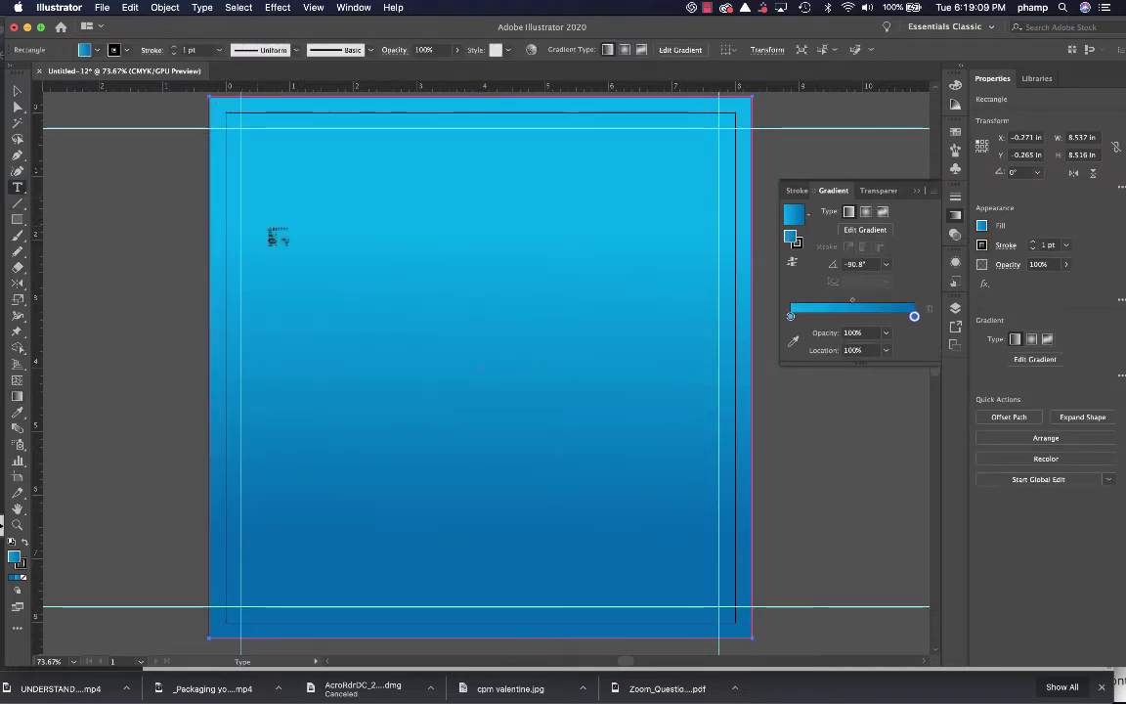
click(322, 223)
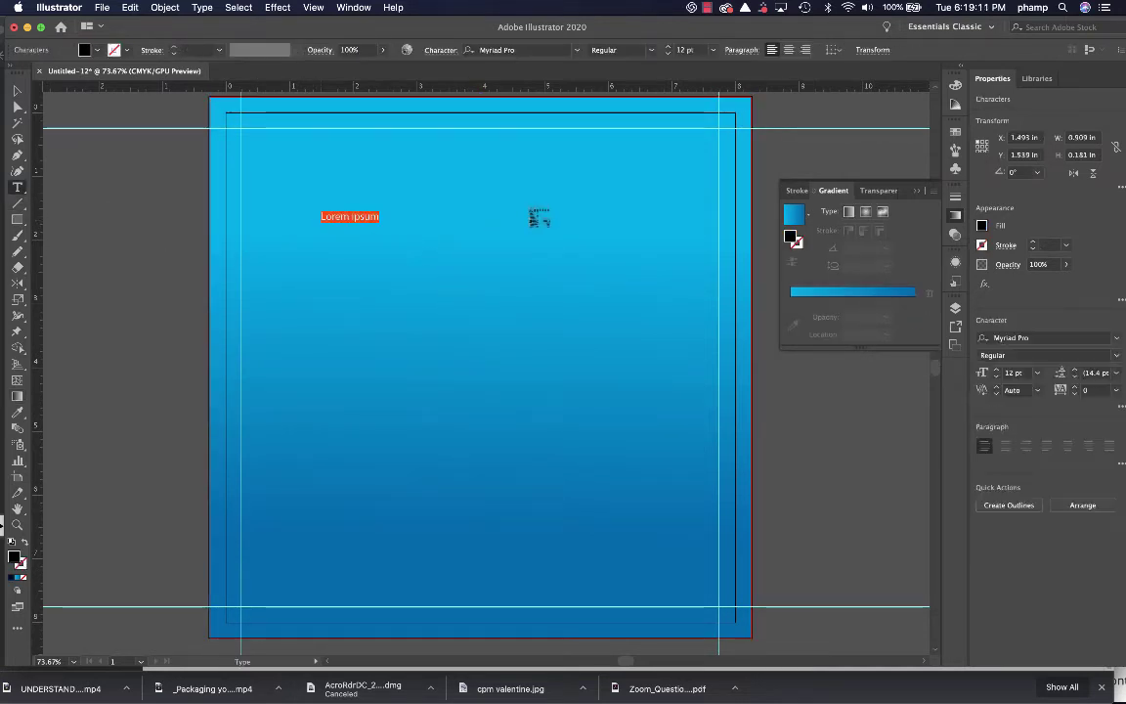
text(Blue)
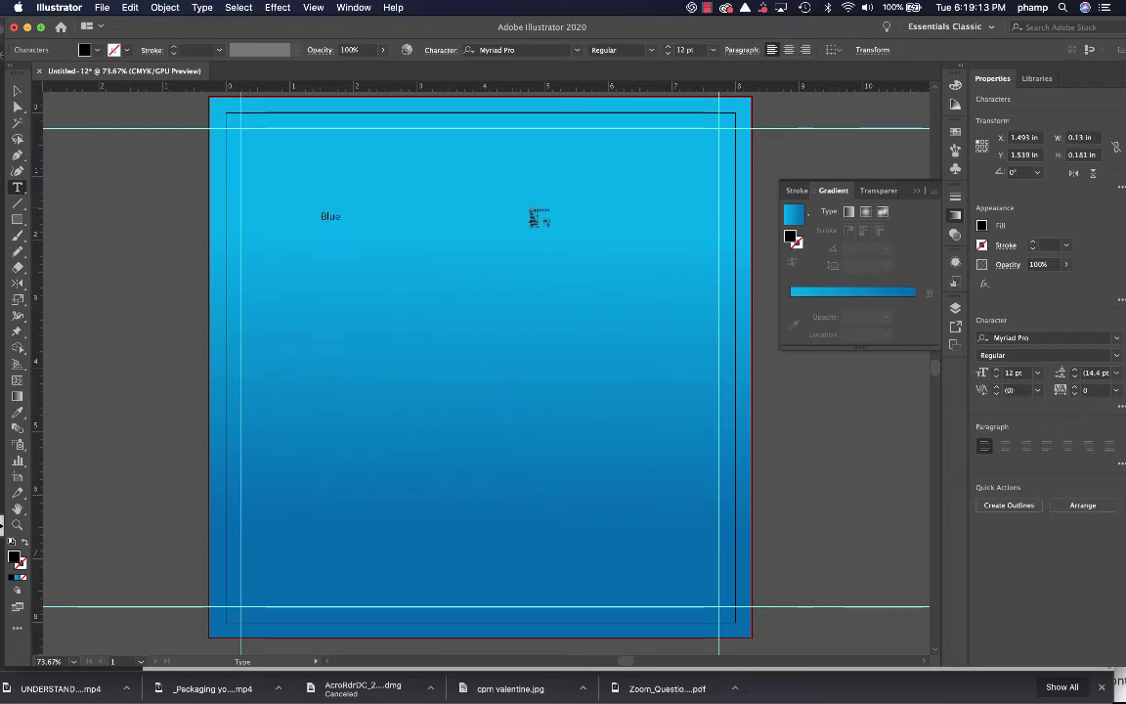
- Set the font of the word "Blue" to Acumin Pro Bold
double_click(329, 217)
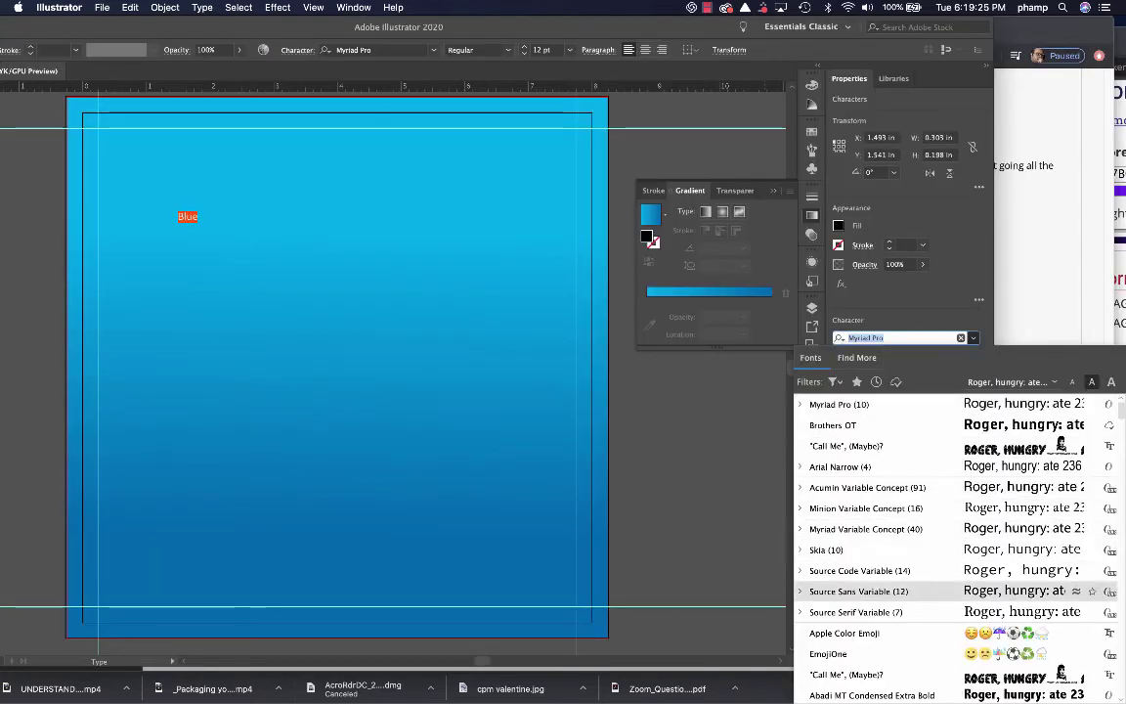
scroll(958, 547, down, 5)
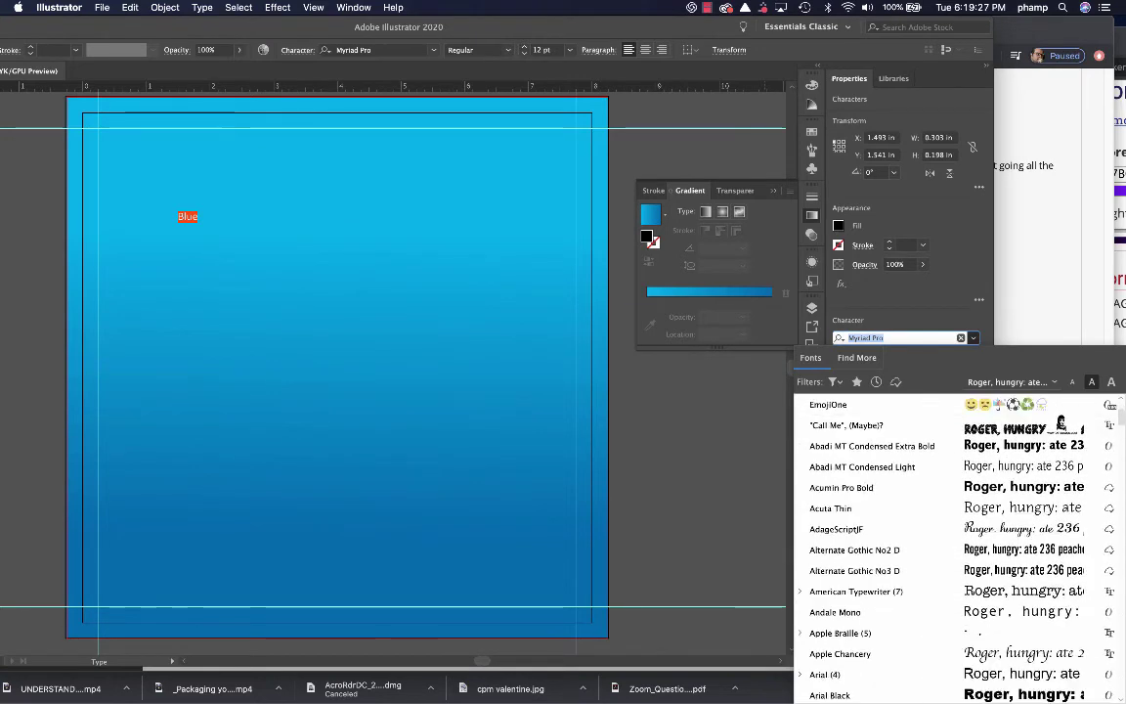
scroll(958, 548, down, 1)
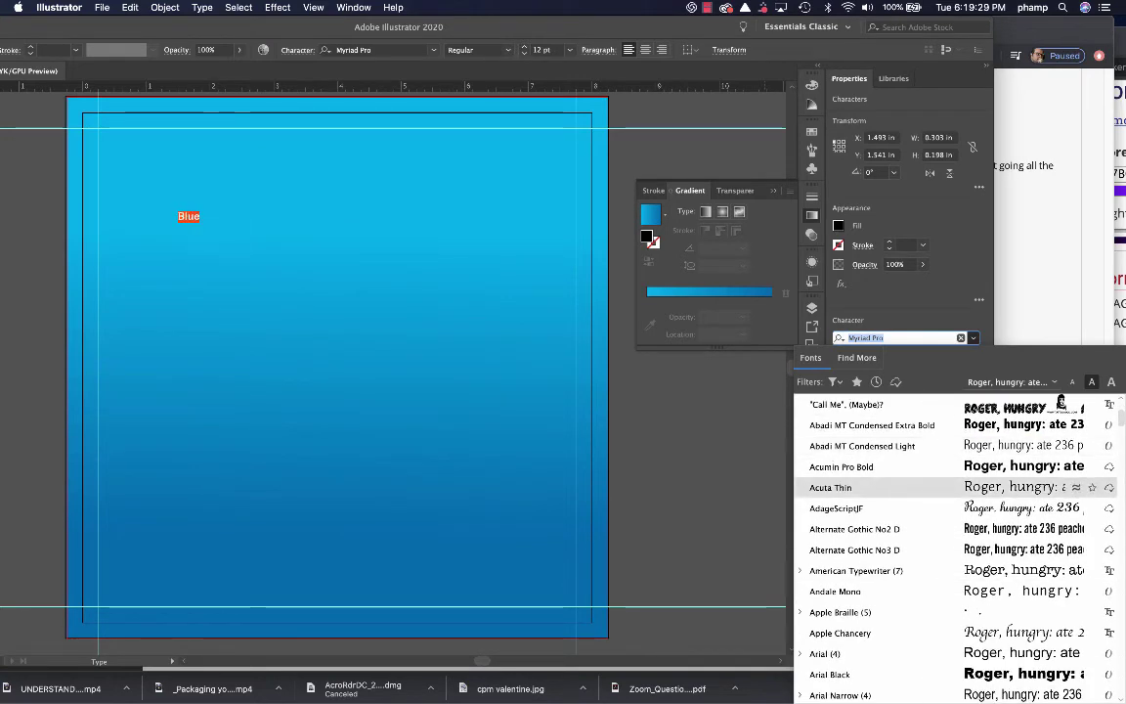
click(879, 466)
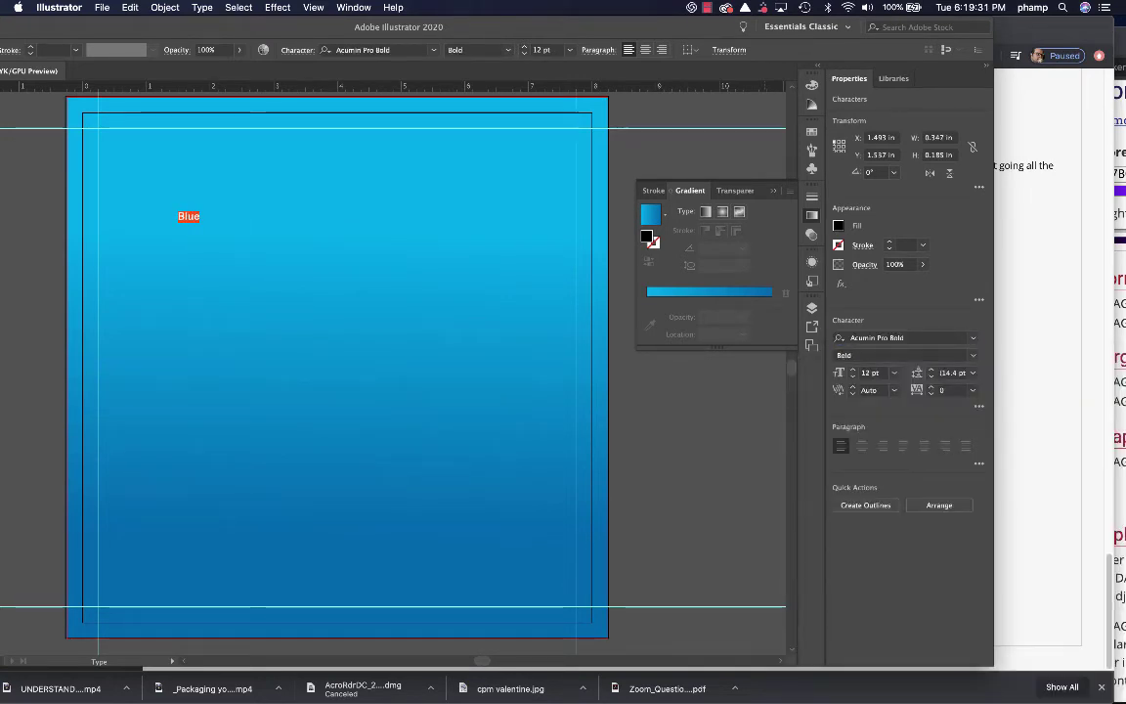
- Enlarge the word "Blue" to 96 pt, keeping the Bold style
key(super+shift+period)
key(super+shift+period)
key(super+shift+period)
key(super+shift+period)
key(super+shift+period)
key(super+shift+period)
key(super+shift+period)
key(super+shift+period)
key(super+shift+period)
key(super+shift+period)
key(super+shift+period)
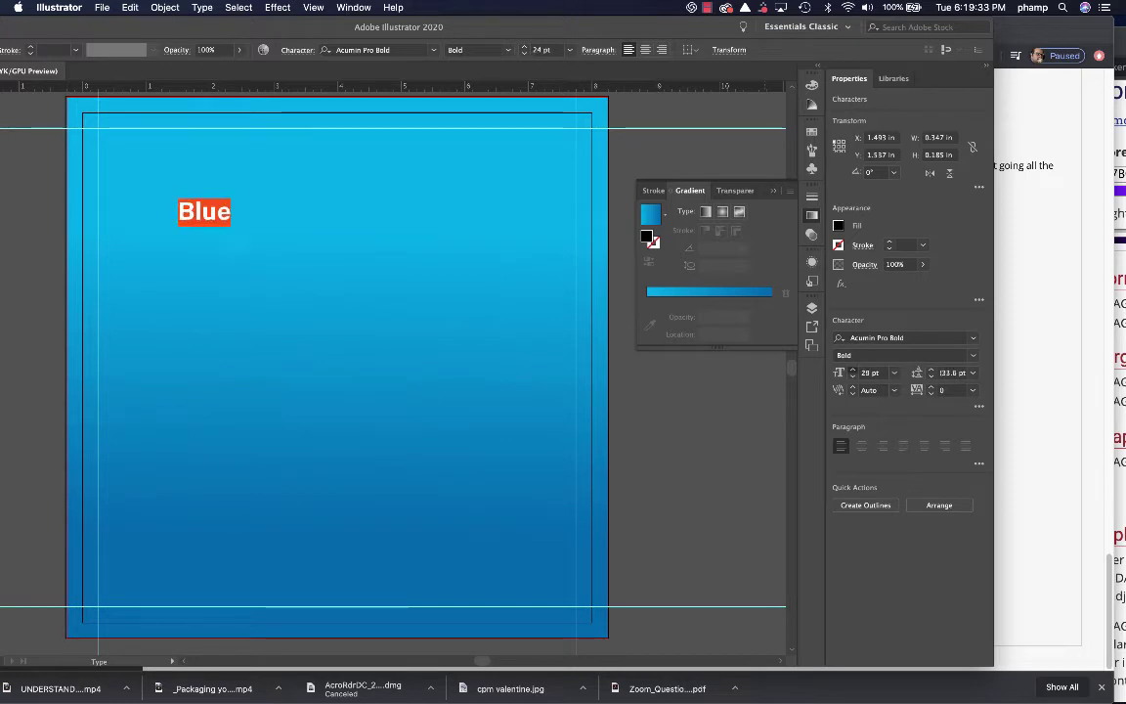
key(super+shift+period)
key(super+shift+period)
key(super+shift+period)
key(super+shift+period)
key(super+shift+period)
key(super+shift+period)
key(super+shift+period)
key(super+shift+period)
key(super+shift+period)
key(super+shift+period)
key(super+shift+period)
key(super+shift+period)
key(super+shift+period)
key(super+shift+period)
key(super+shift+period)
key(super+shift+period)
key(super+shift+period)
key(super+shift+period)
key(super+shift+period)
key(super+shift+period)
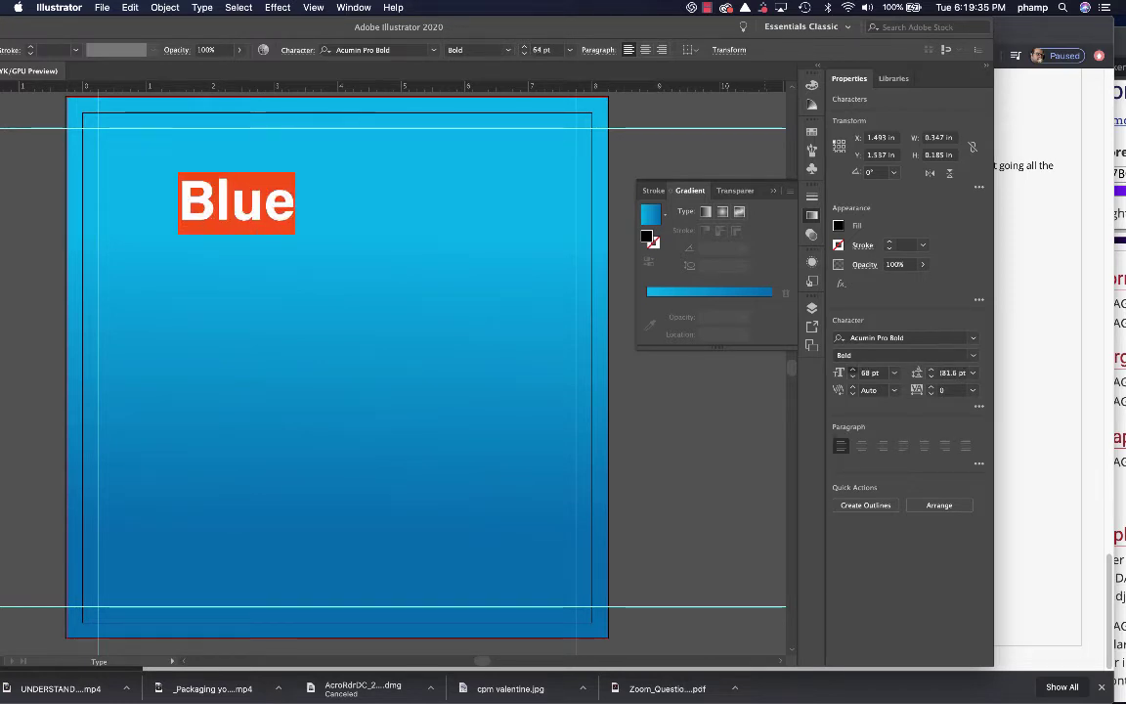
key(super+shift+period)
key(super+shift+period)
key(super+shift+period)
key(super+shift+period)
key(super+shift+period)
key(super+shift+period)
key(super+shift+period)
key(super+shift+period)
key(super+shift+period)
key(super+shift+period)
key(super+shift+period)
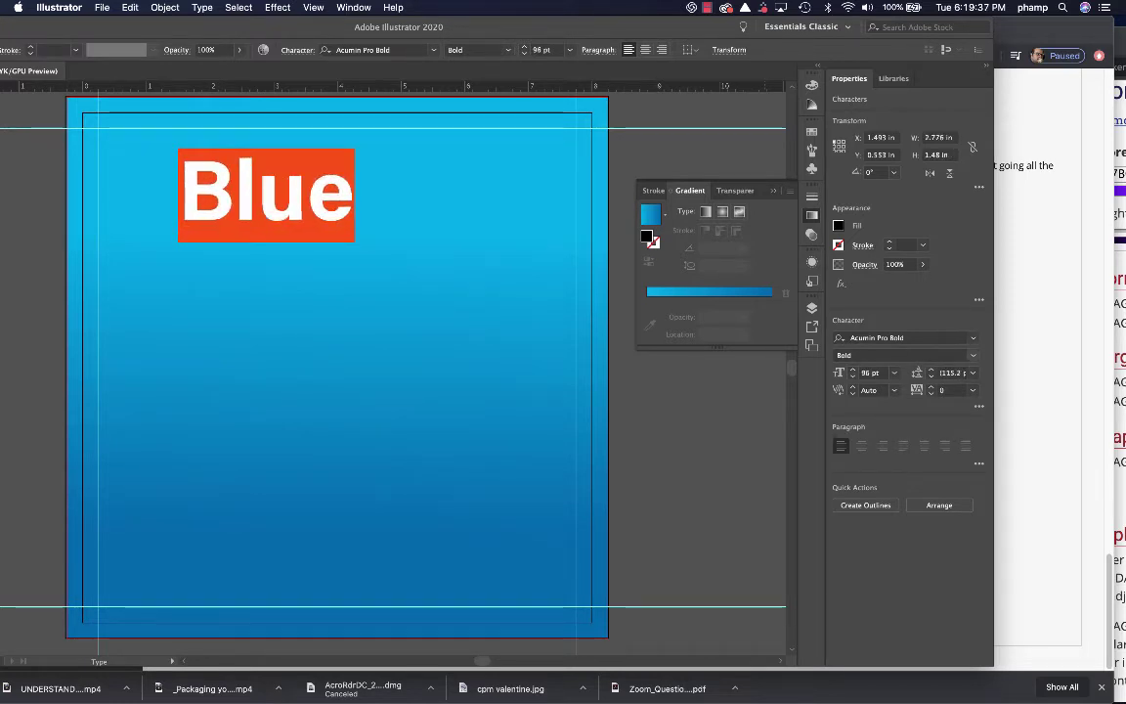
click(972, 355)
click(855, 370)
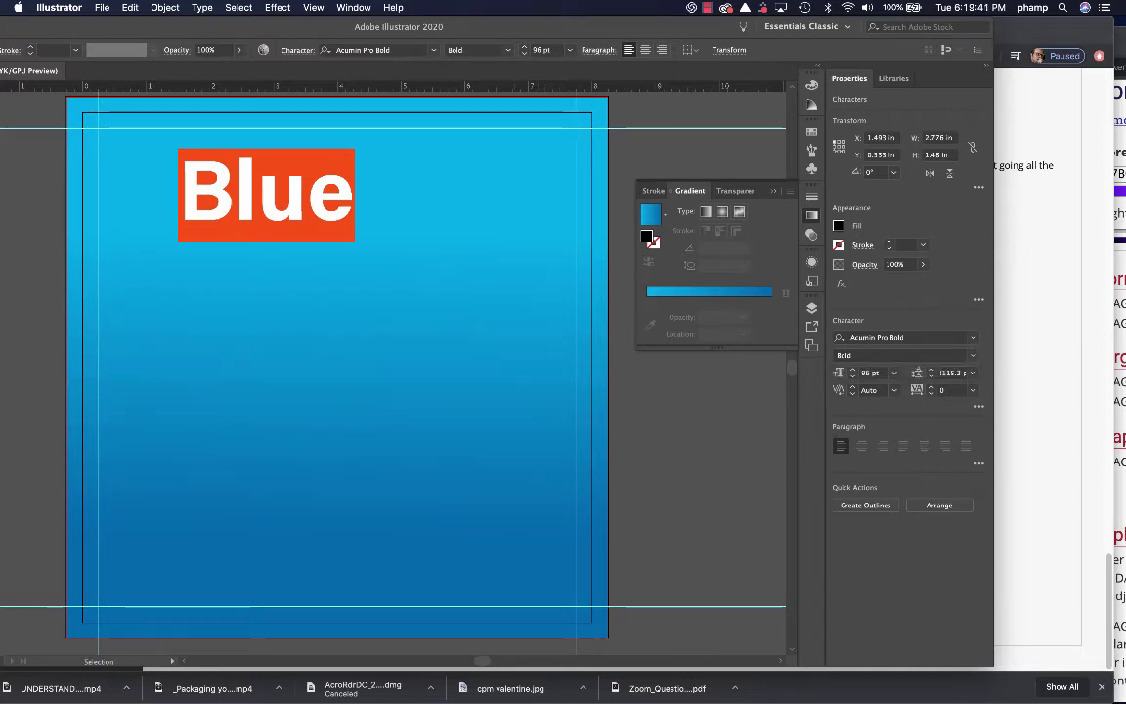
- Move the application window fully into view and set the fill of the word "Blue" to white
drag(528, 28, 679, 27)
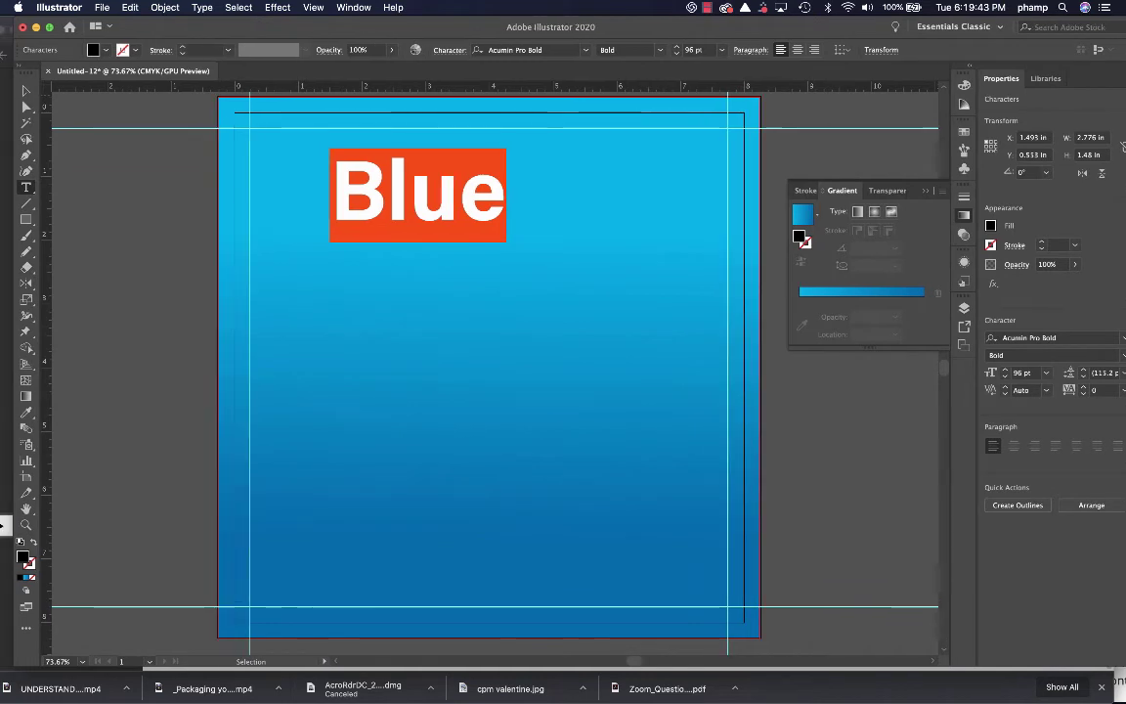
click(95, 48)
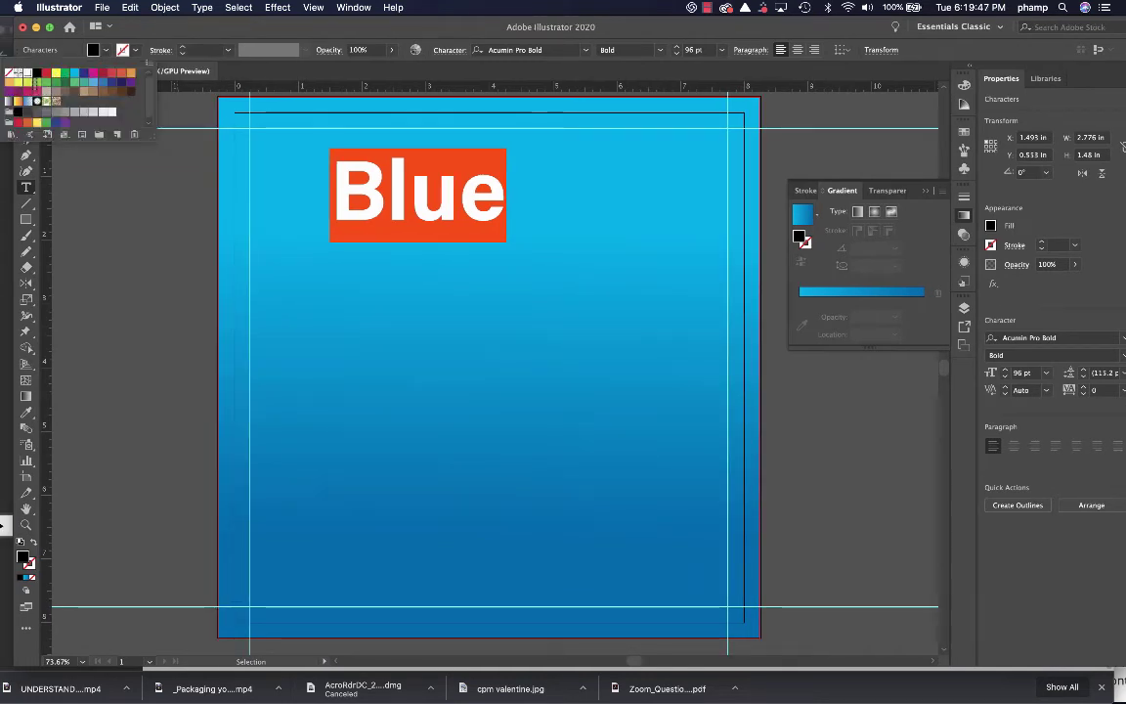
click(27, 73)
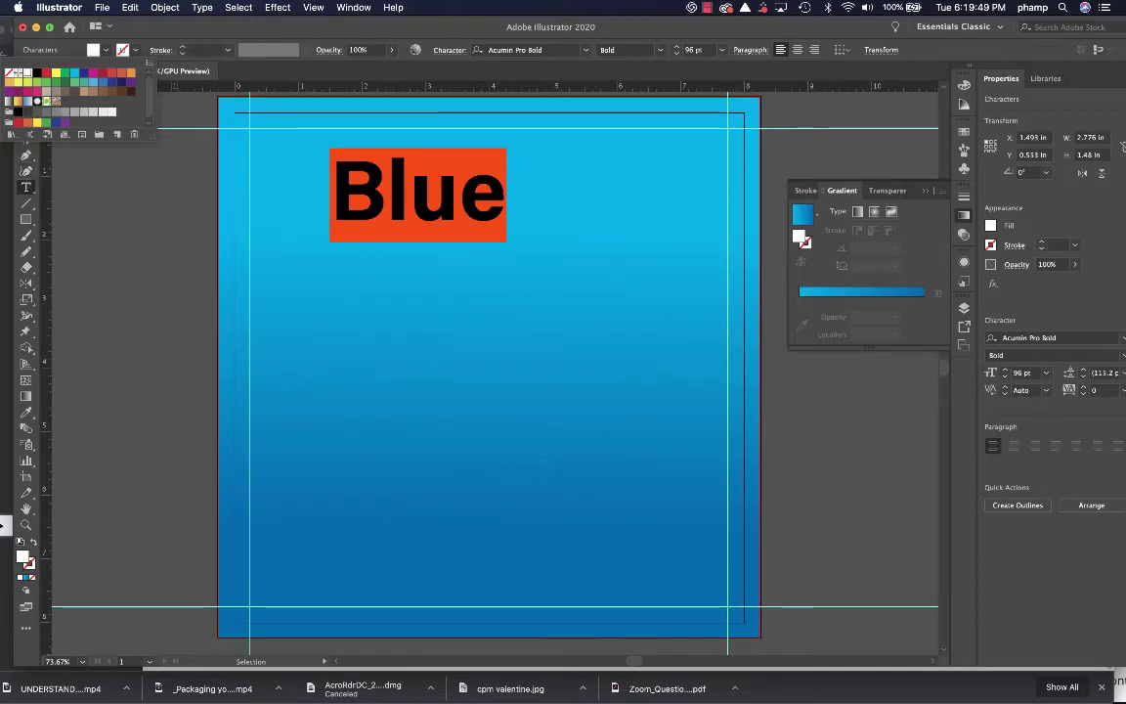
click(339, 282)
drag(339, 281, 664, 572)
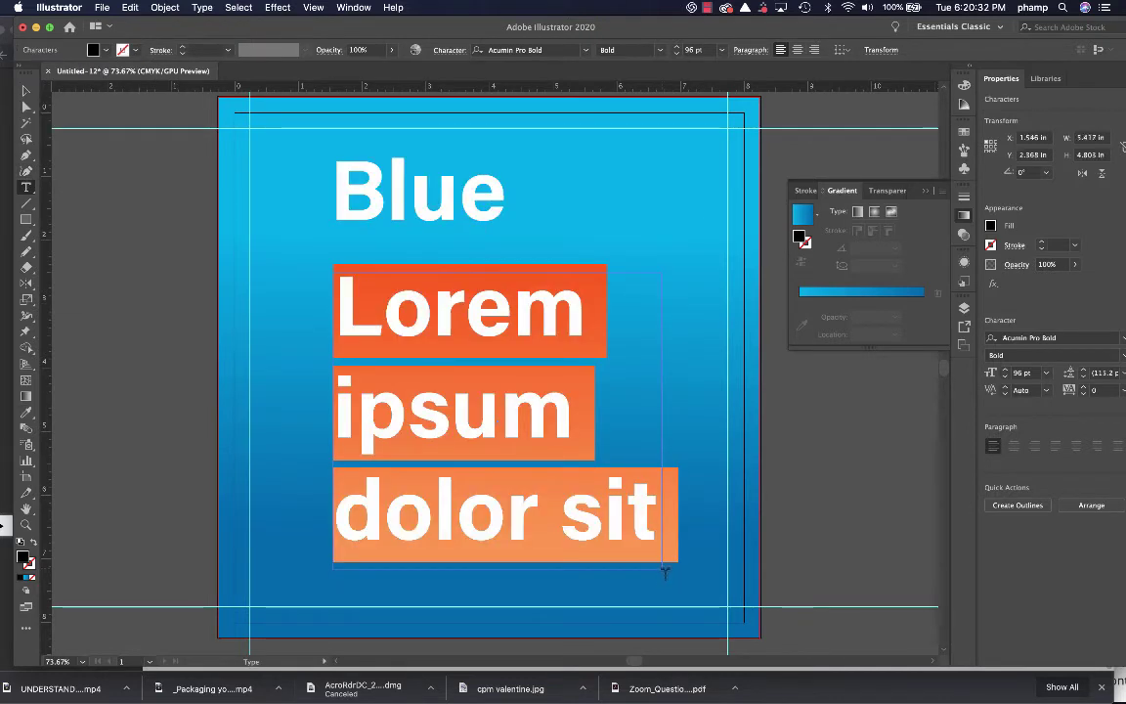
key(BackSpace)
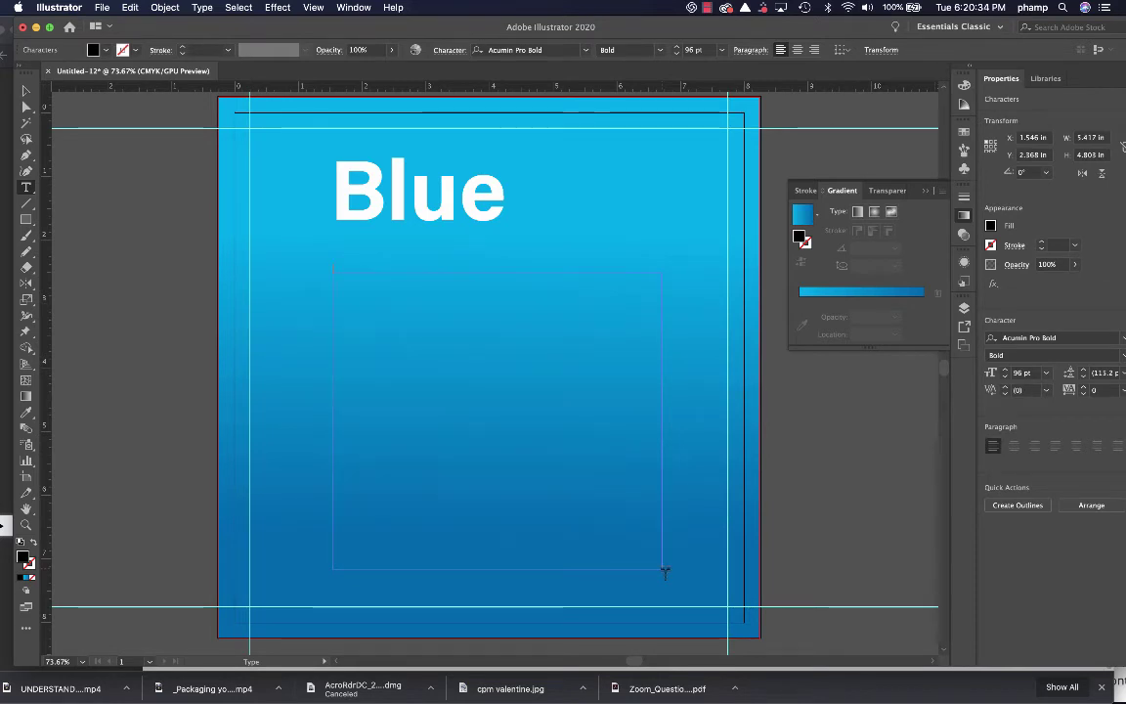
key(Escape)
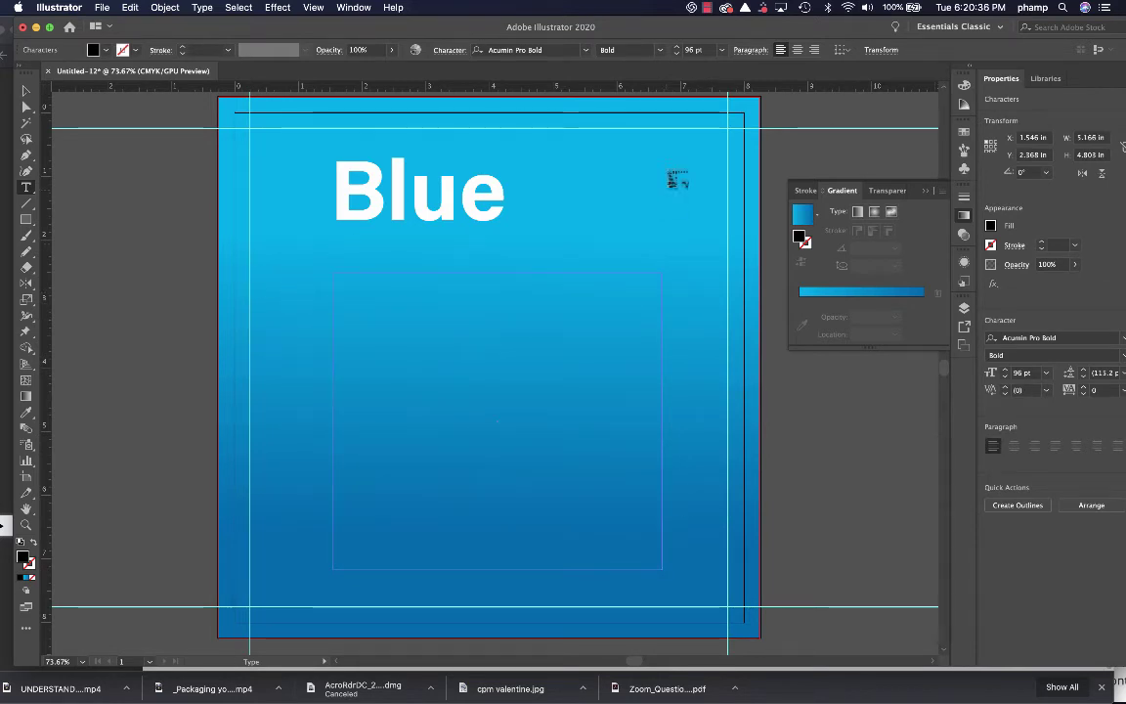
- Set the type size to 14 pt and draw an area text frame about 6.36 by 5.12 in below the heading, filled with placeholder text
click(694, 49)
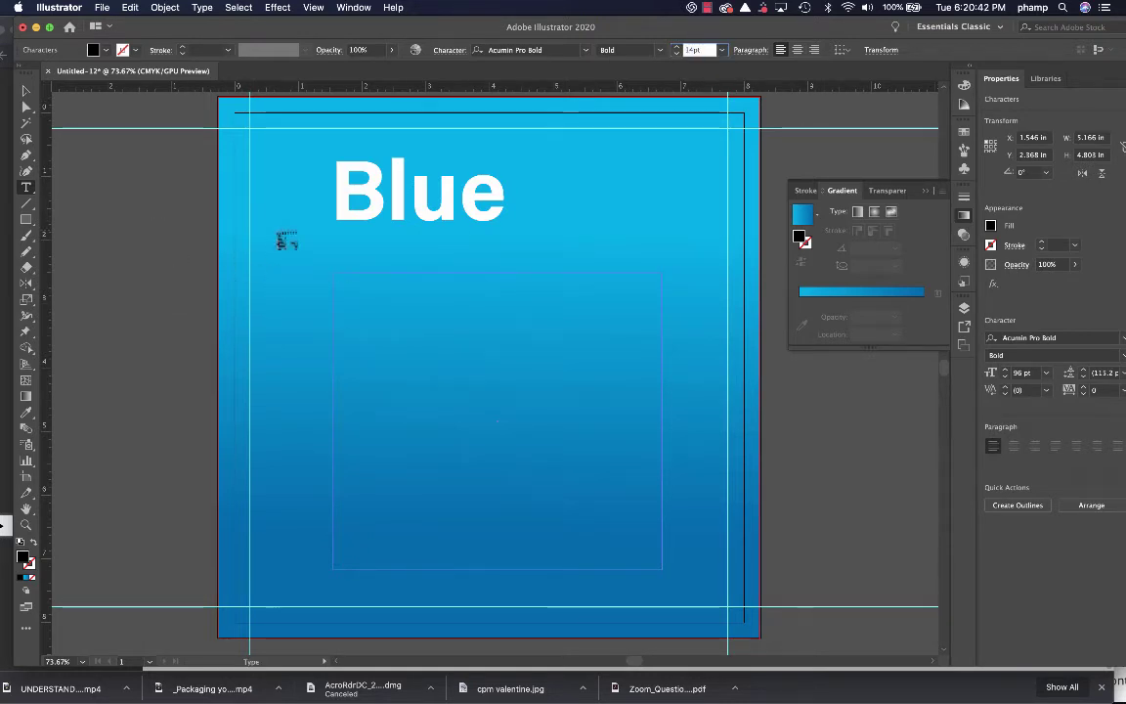
click(365, 358)
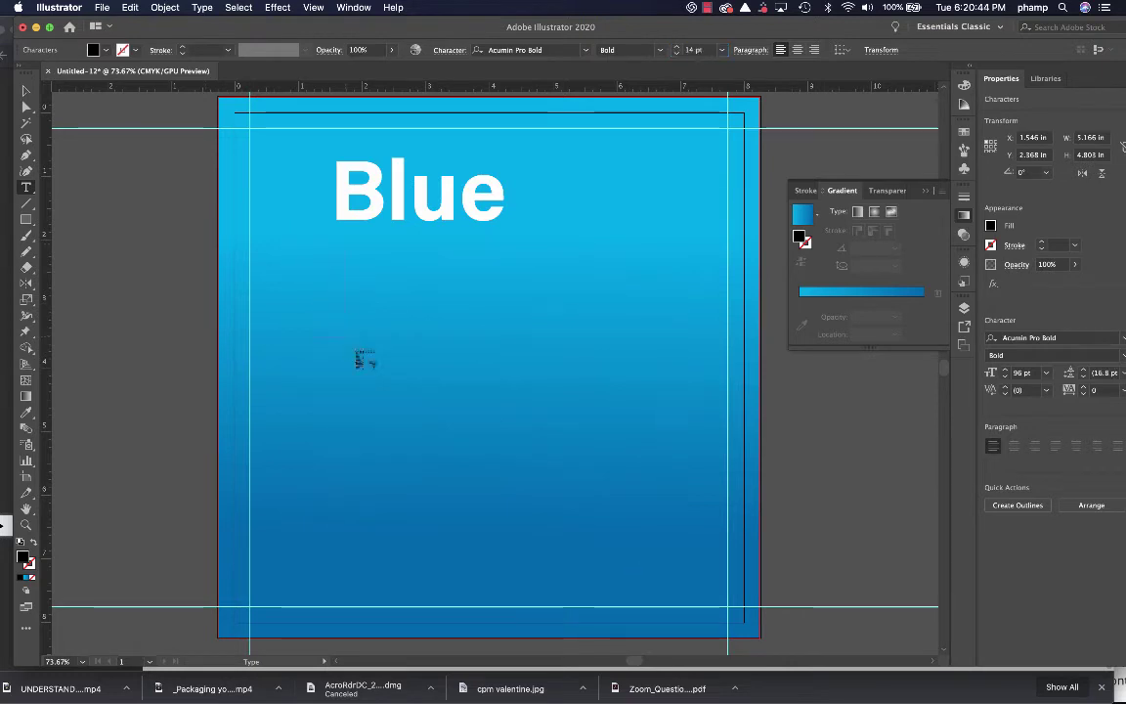
drag(365, 359, 701, 571)
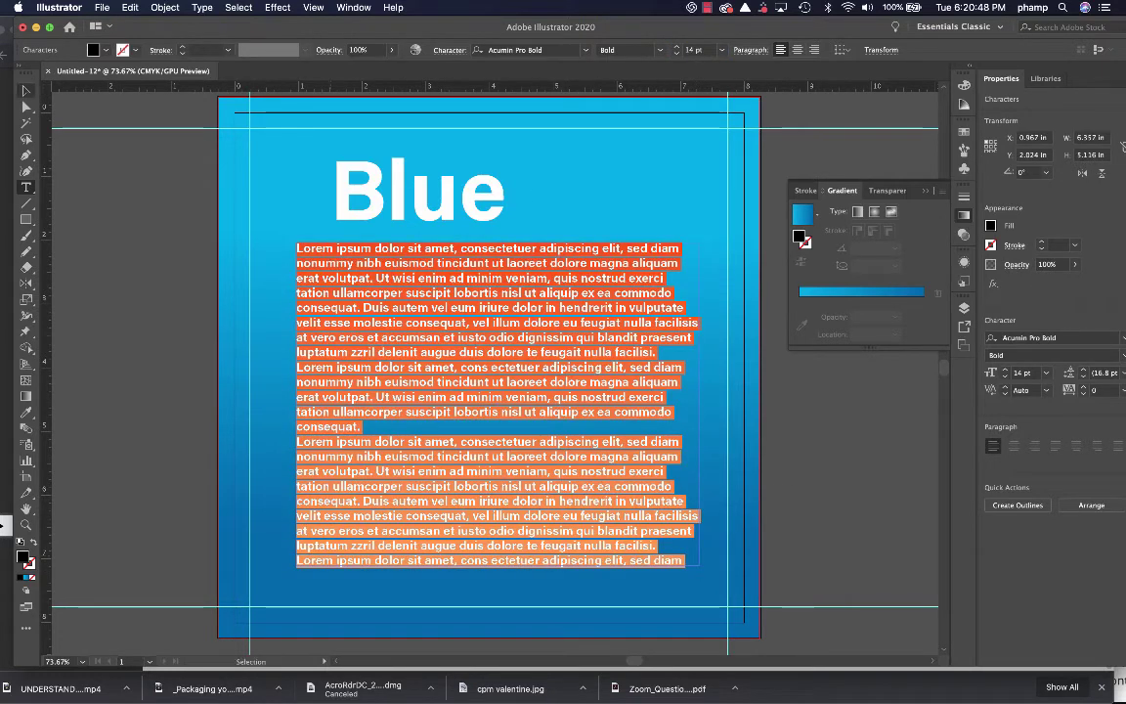
key(Escape)
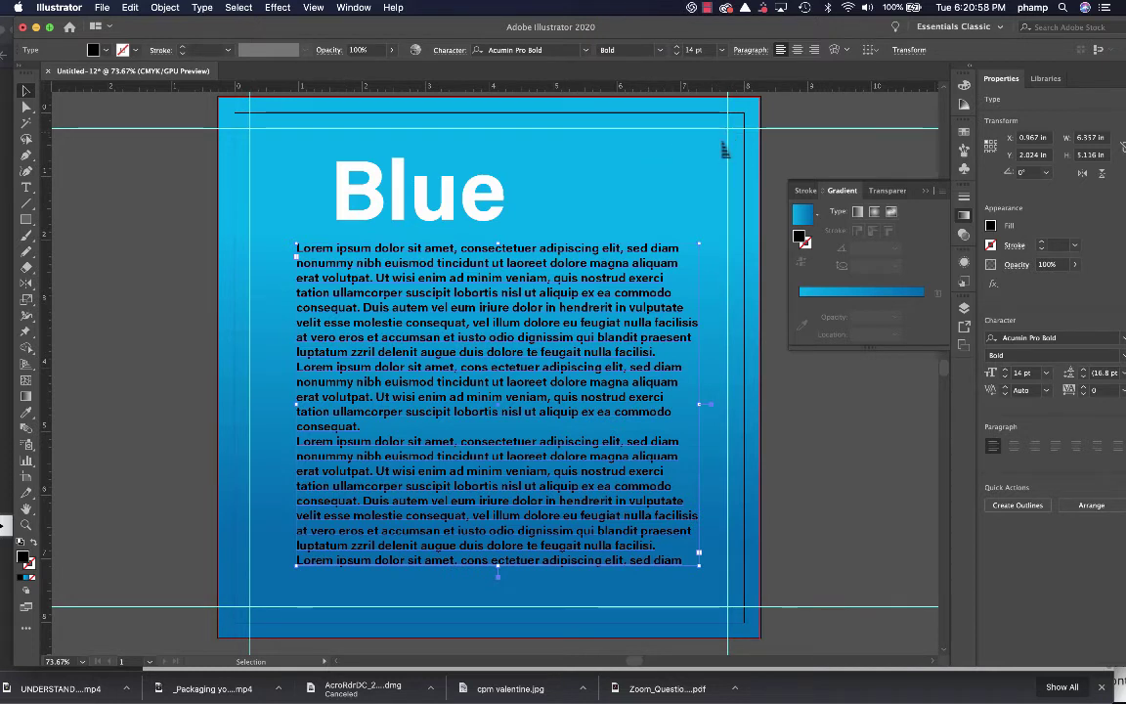
- Add the 14 pt text "1001001" near the artboard's upper-right corner and move it just inside the margin guides
key(t)
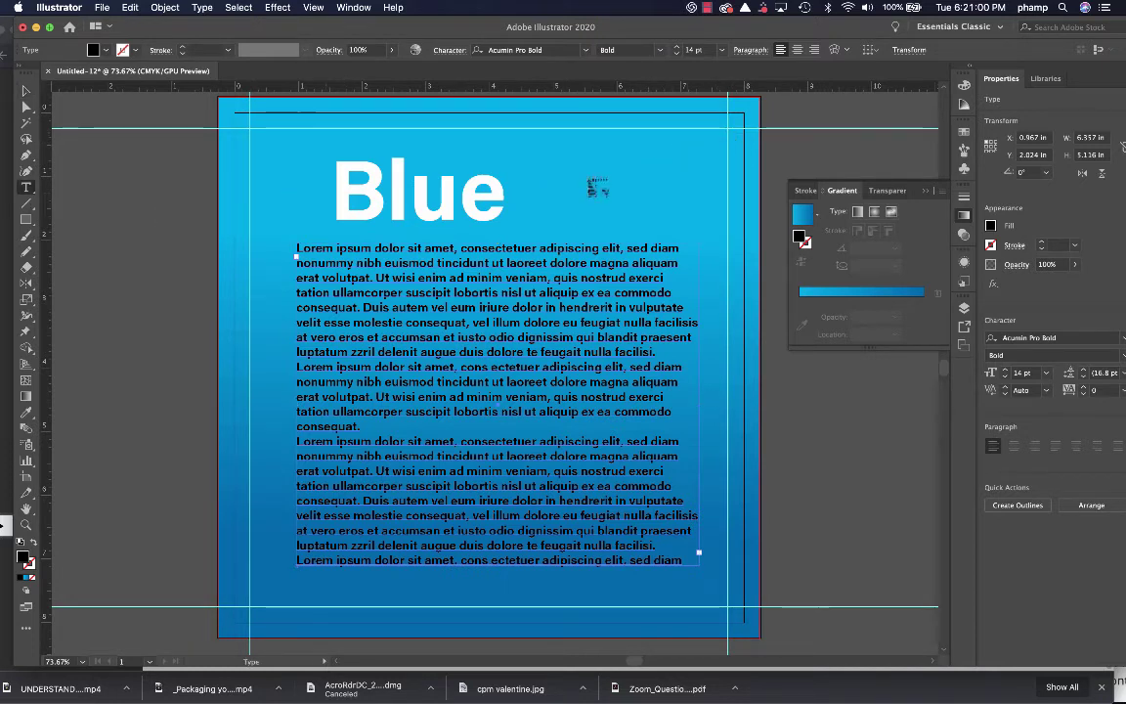
click(652, 131)
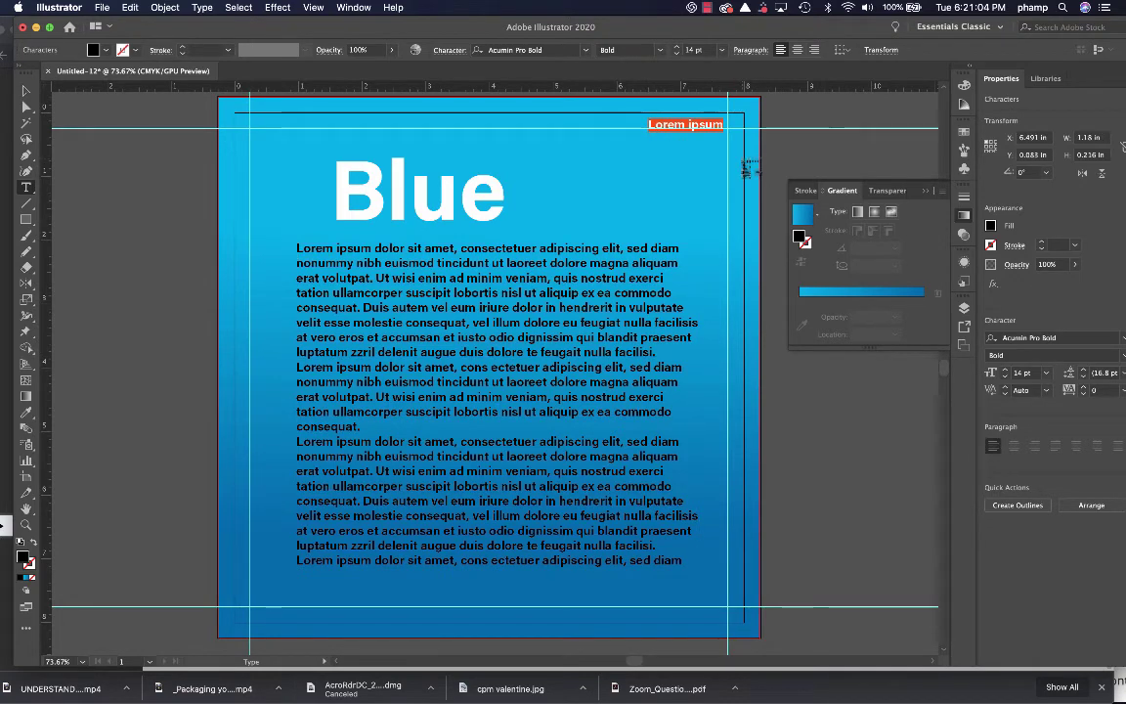
text(1)
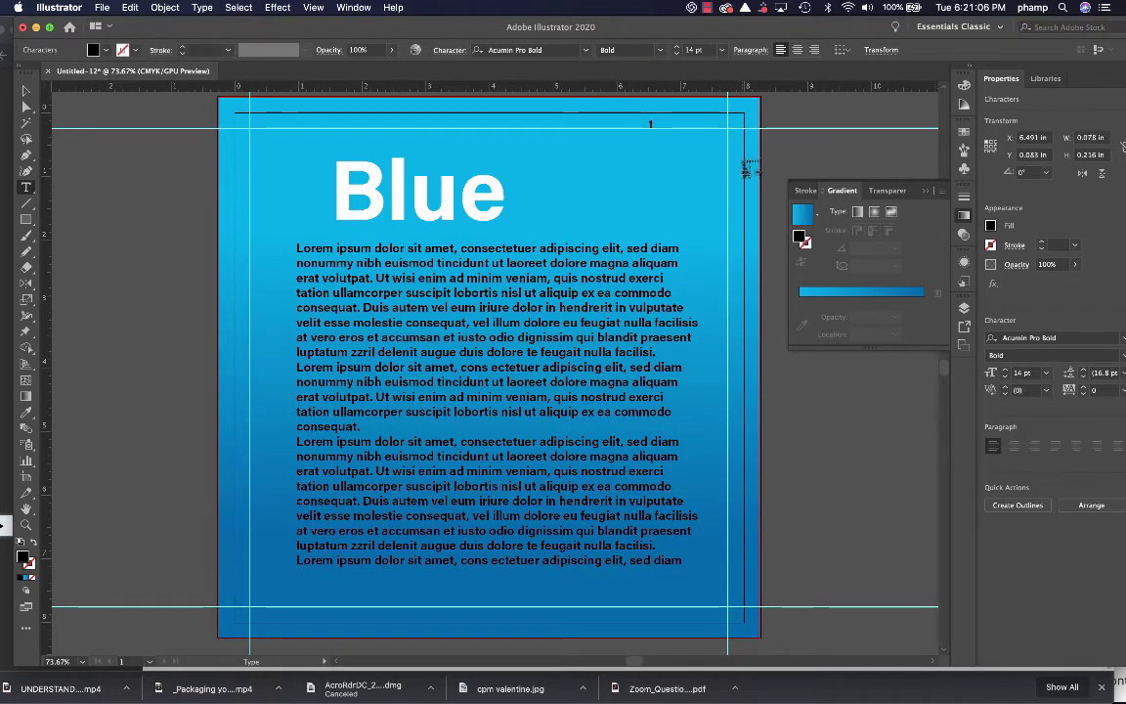
text(00100)
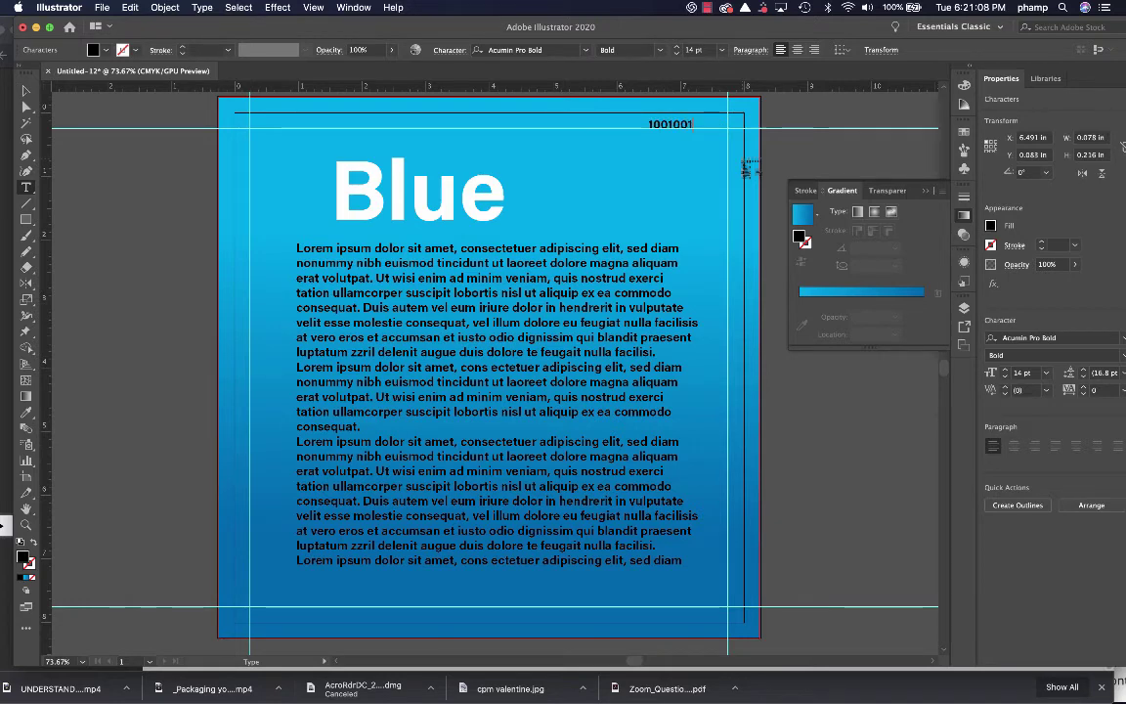
text(1)
key(Escape)
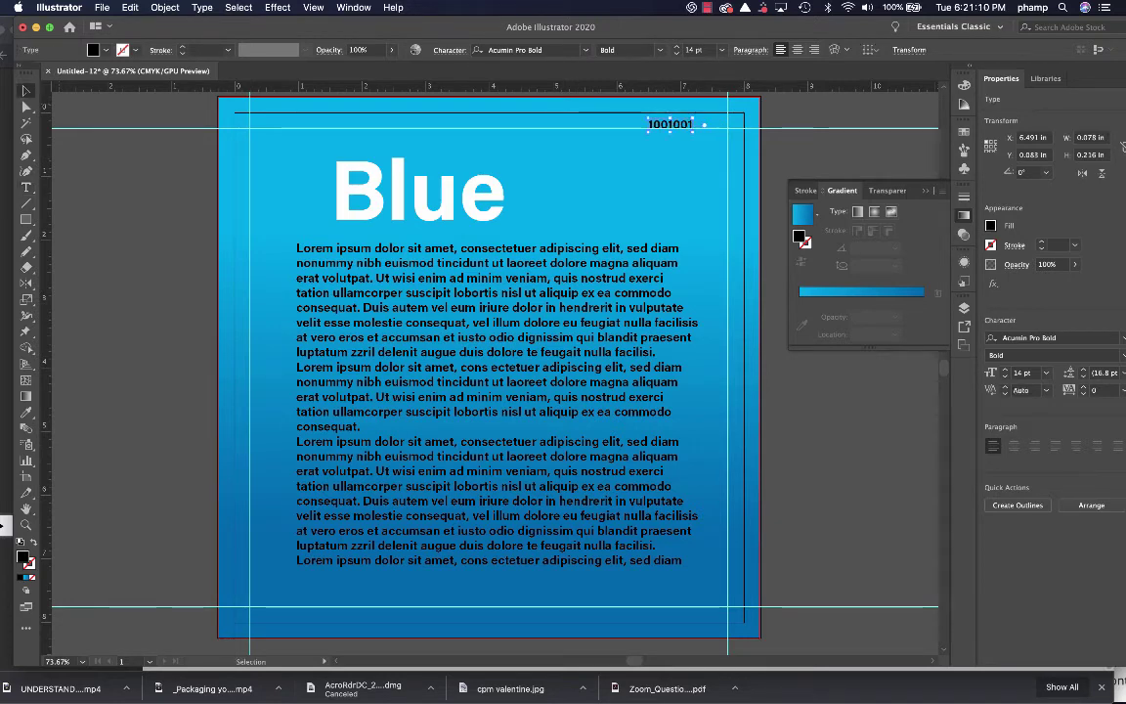
drag(674, 126, 719, 146)
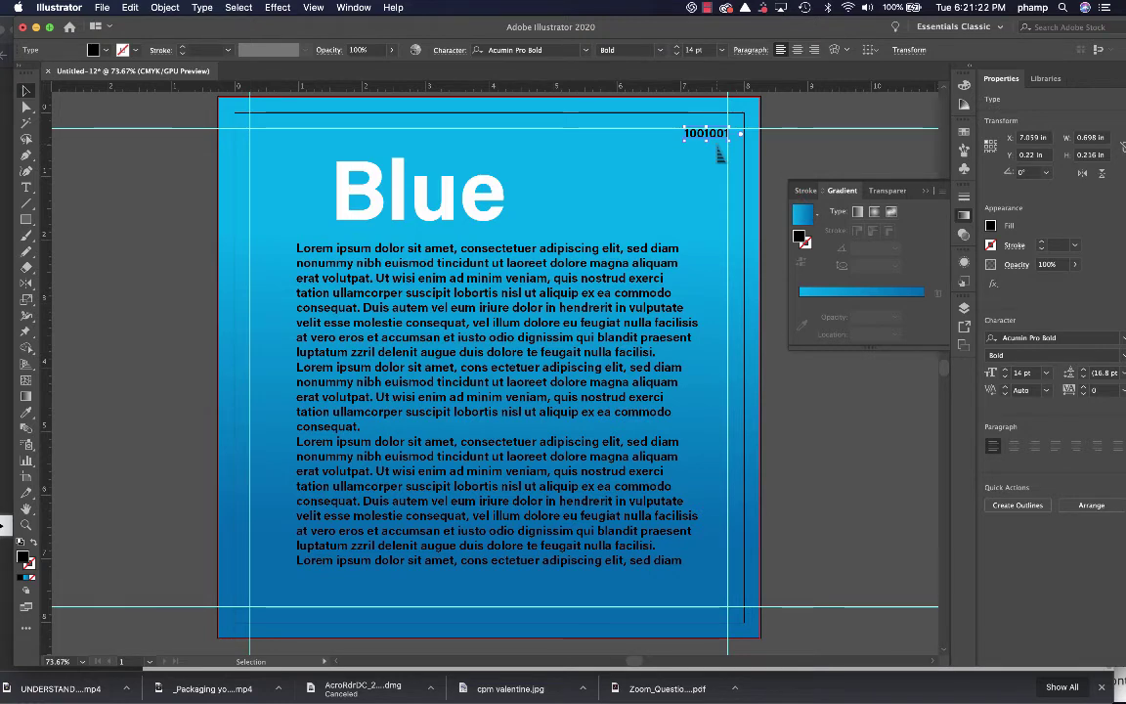
- Try moving the number past the margin guides toward the trim edge, undo the move and deselect
drag(718, 148, 740, 116)
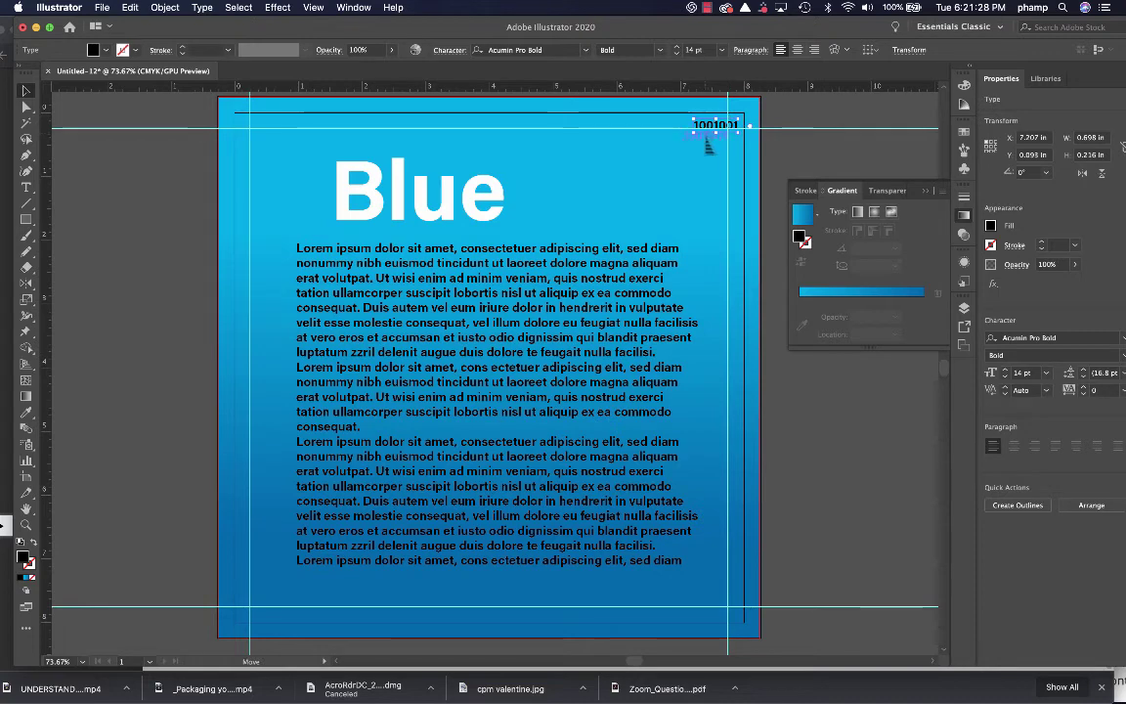
key(super+z)
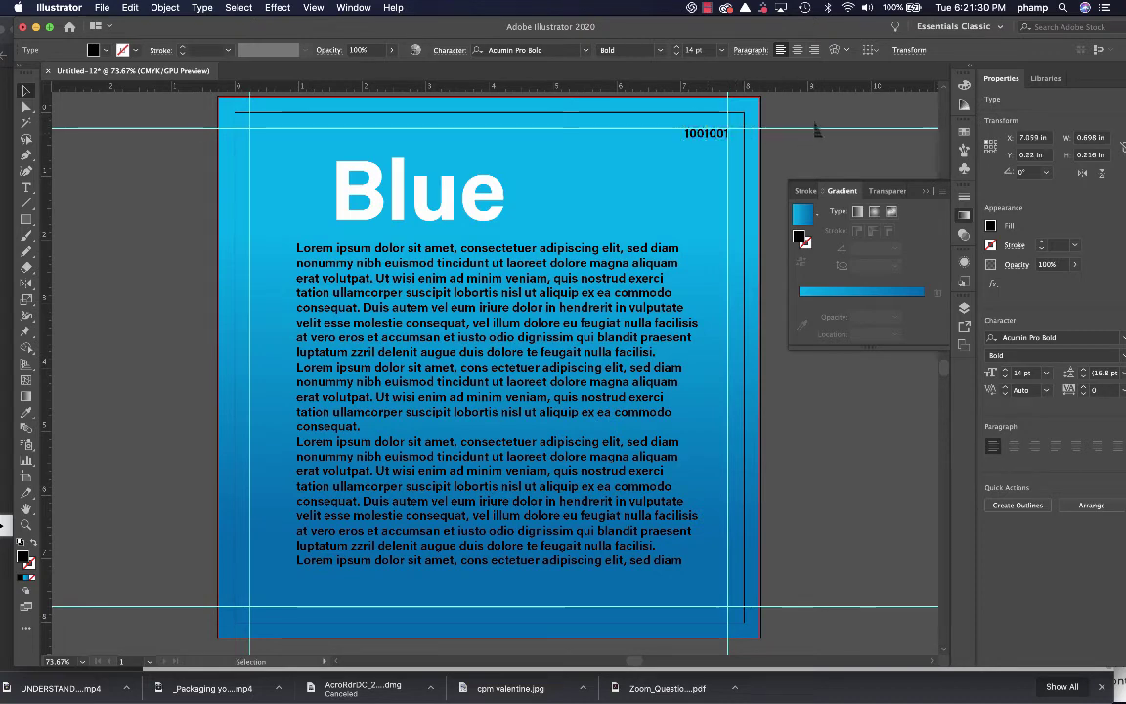
click(815, 126)
- Shrink the gradient rectangle's upper-right corner to the trim edge, and stretch it back out to the bleed line at about 8.52 by 8.51 in
click(751, 114)
drag(764, 98, 743, 116)
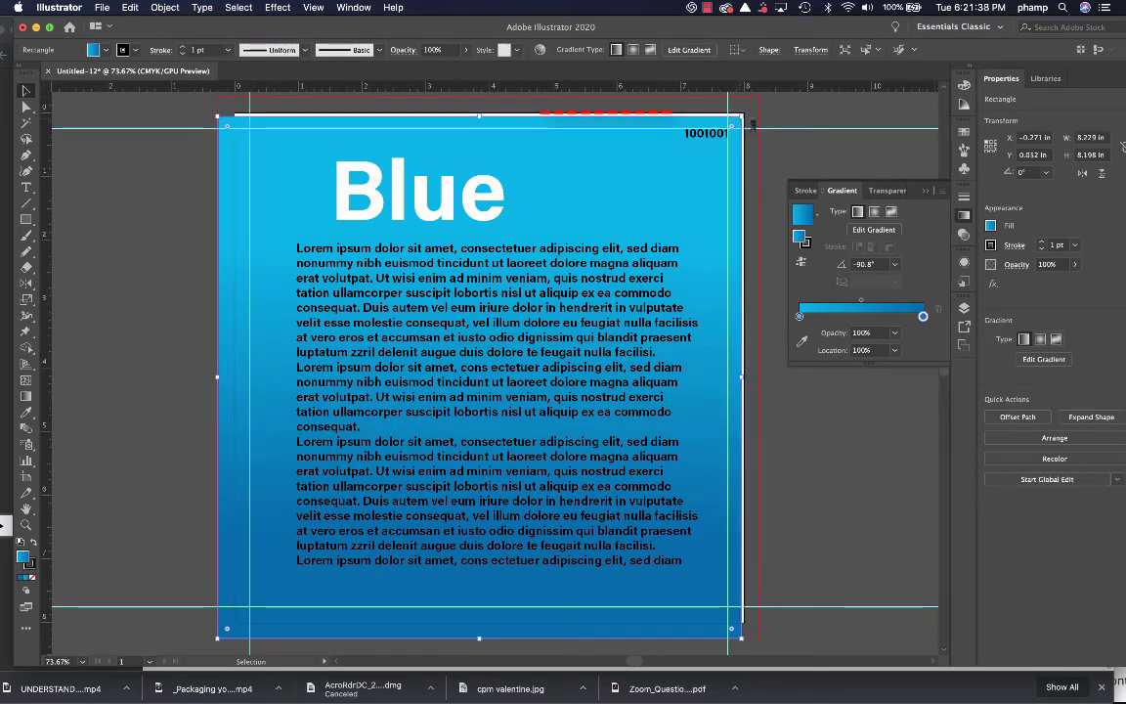
mouse_move(667, 113)
mouse_down()
mouse_move(765, 113)
mouse_move(761, 95)
mouse_up()
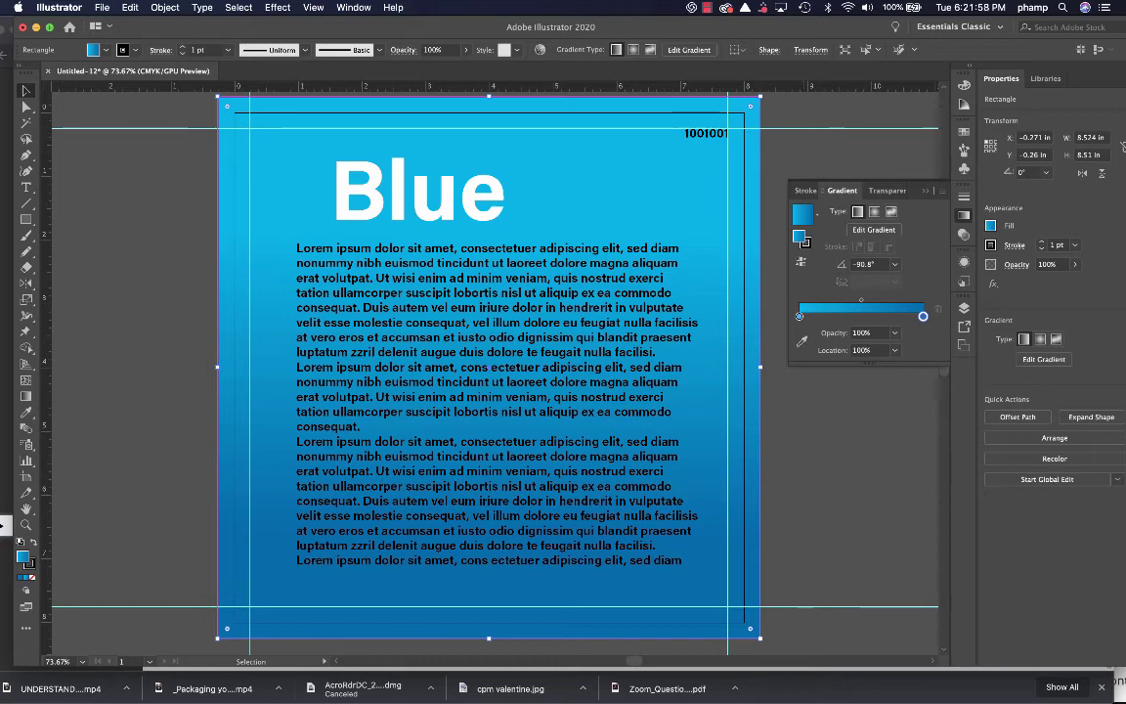
- Open the print settings and set the paper size in the page setup to Tabloid
click(101, 8)
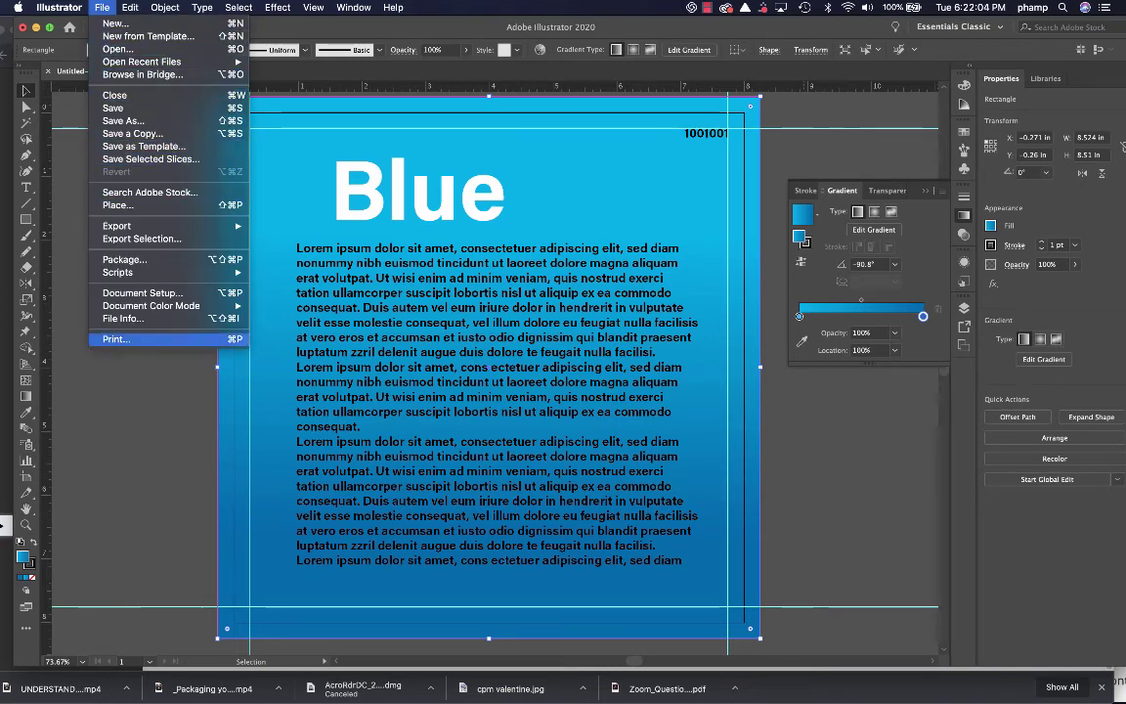
click(118, 339)
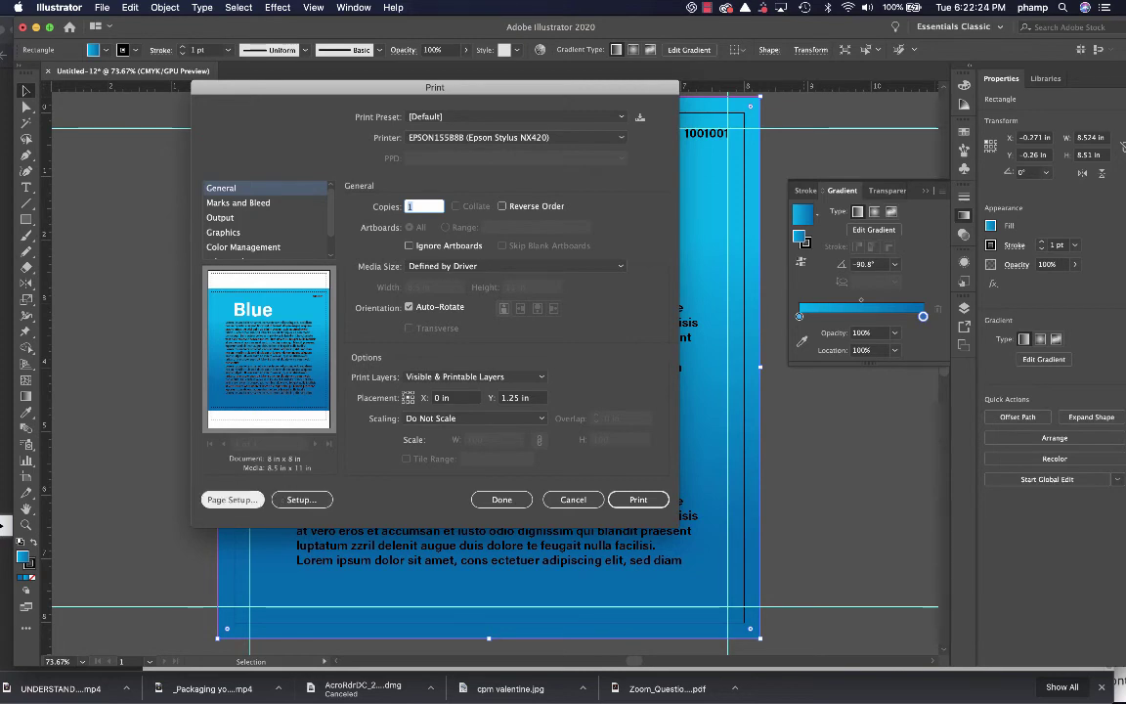
click(232, 499)
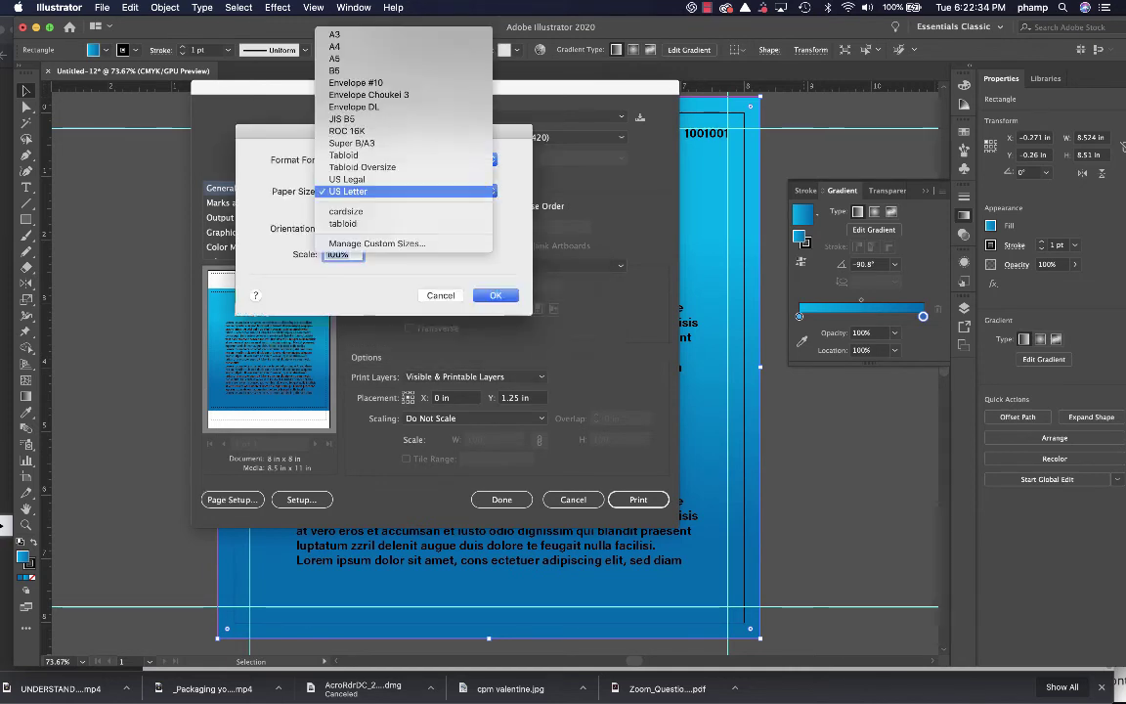
key(Up)
key(Up)
key(Up)
key(Return)
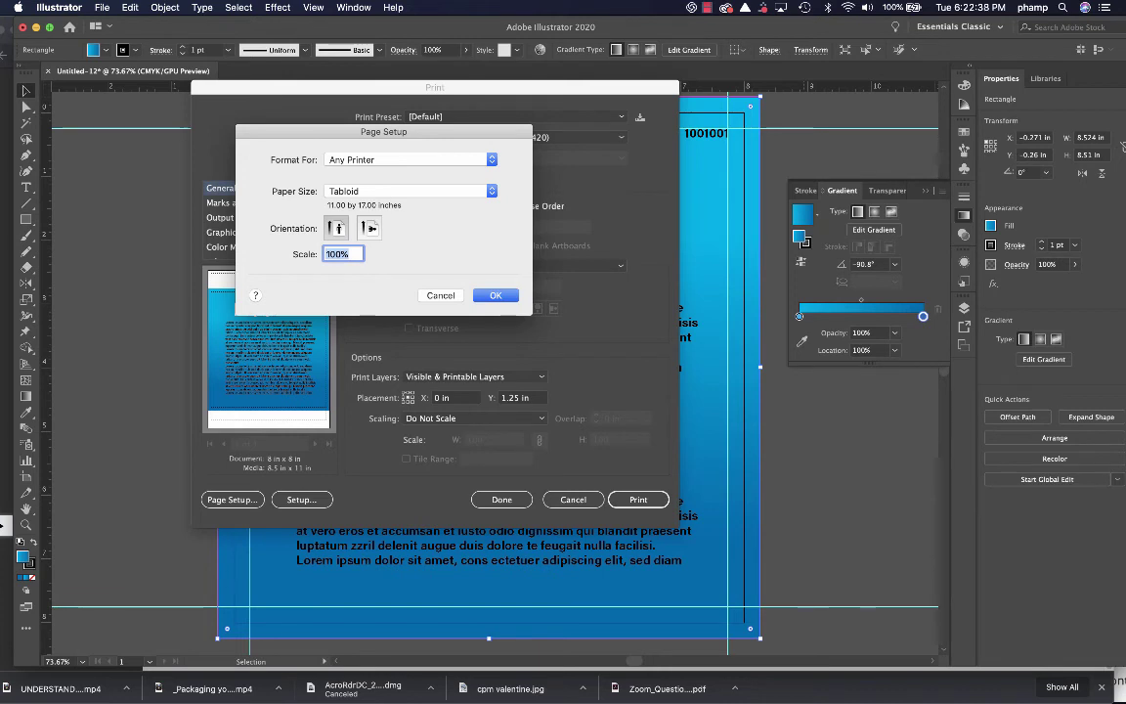
- Format the page setup for the EPSON155B8B (Epson Stylus NX420) printer and accept the page setup
click(411, 159)
key(Down)
key(Down)
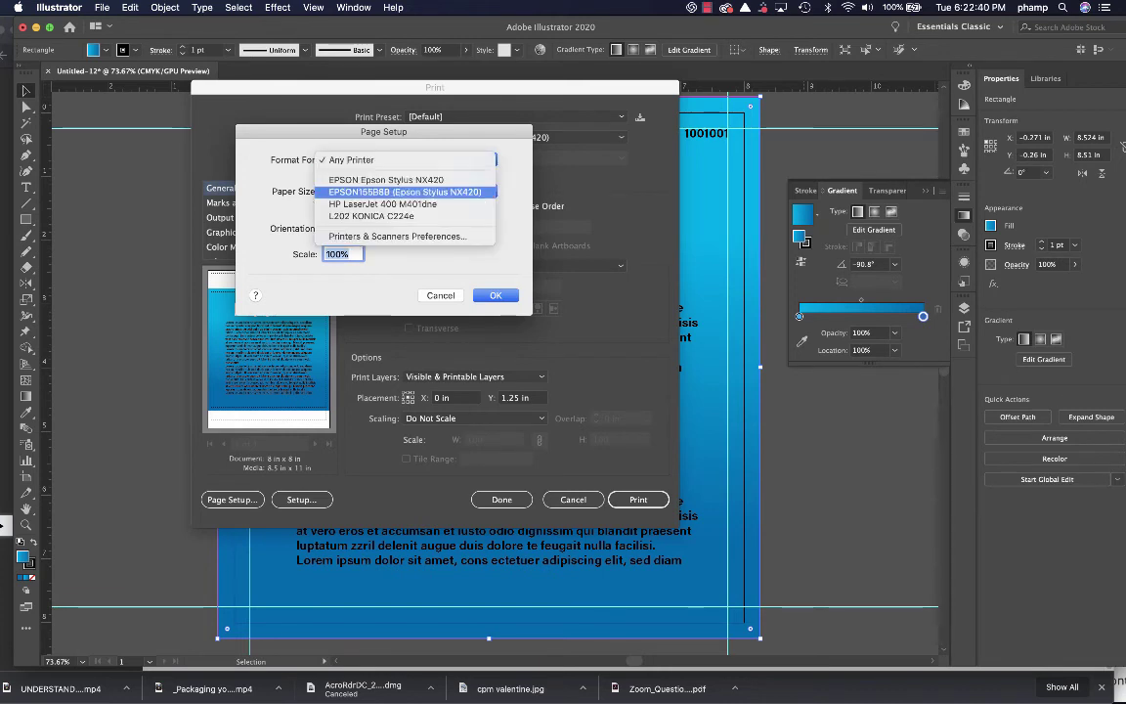
key(Return)
key(Return)
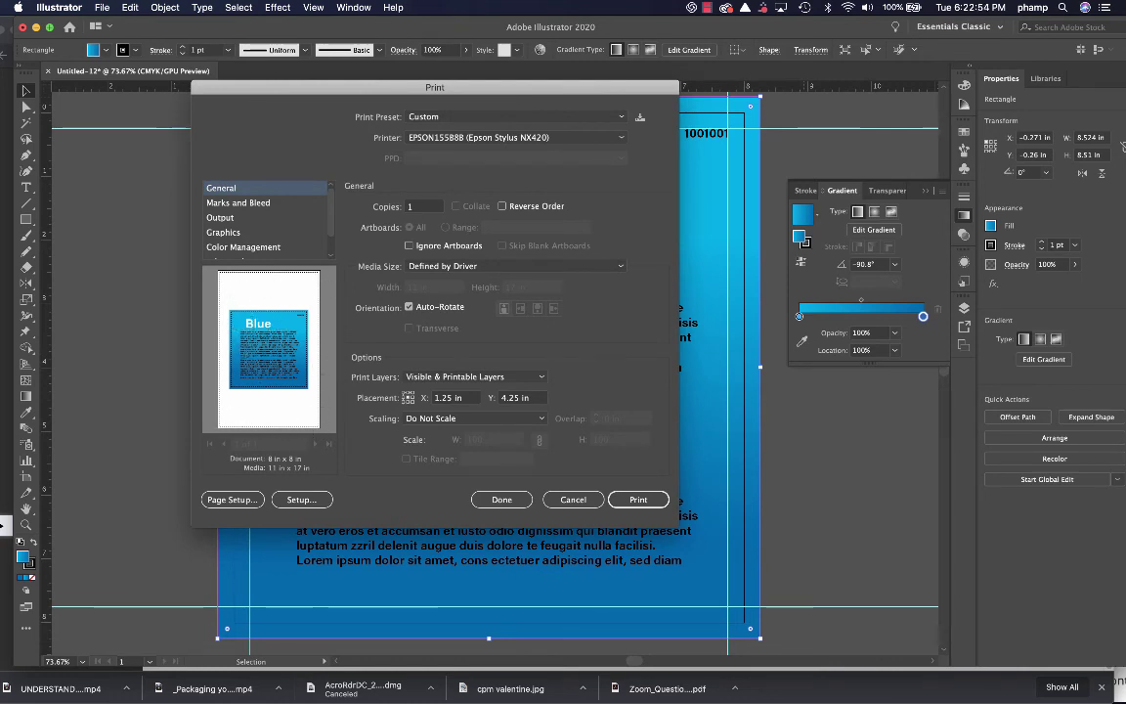
- Turn on all printer's marks in the Marks and Bleed print settings
click(238, 202)
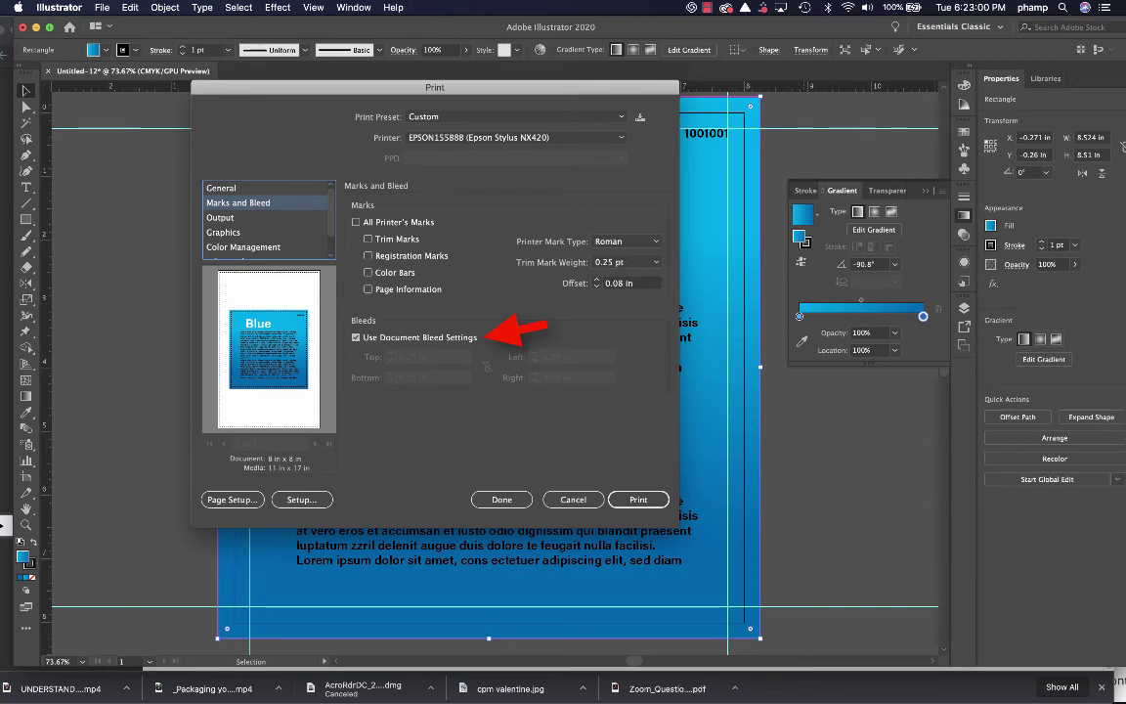
click(355, 221)
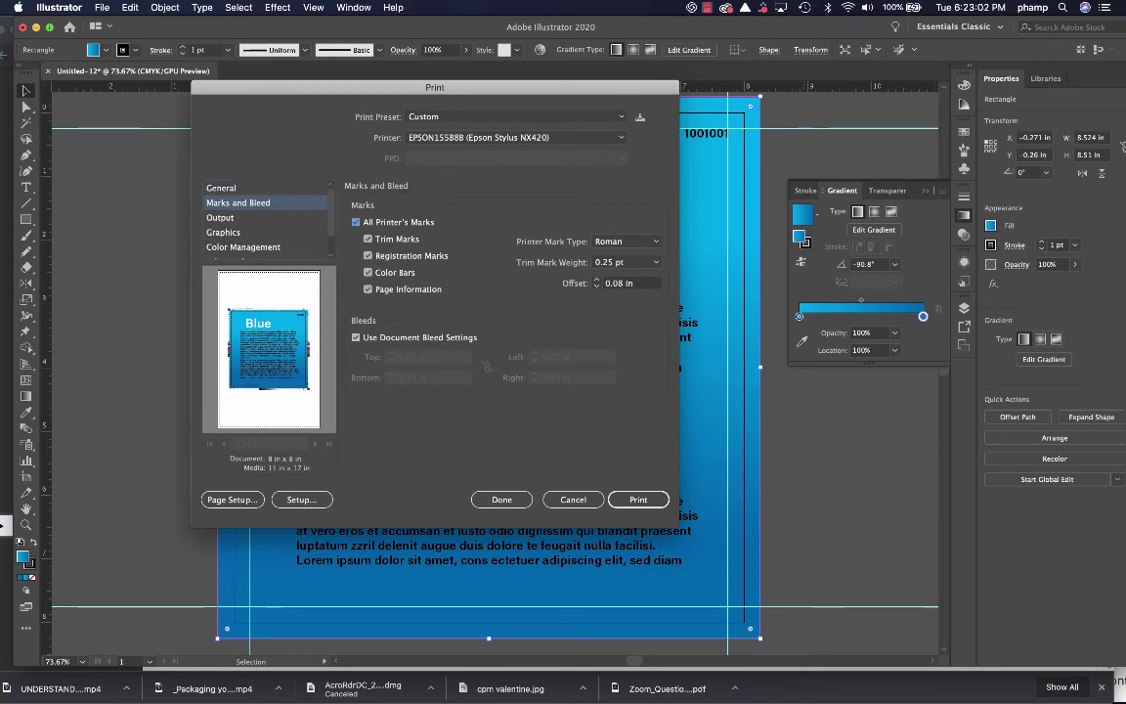